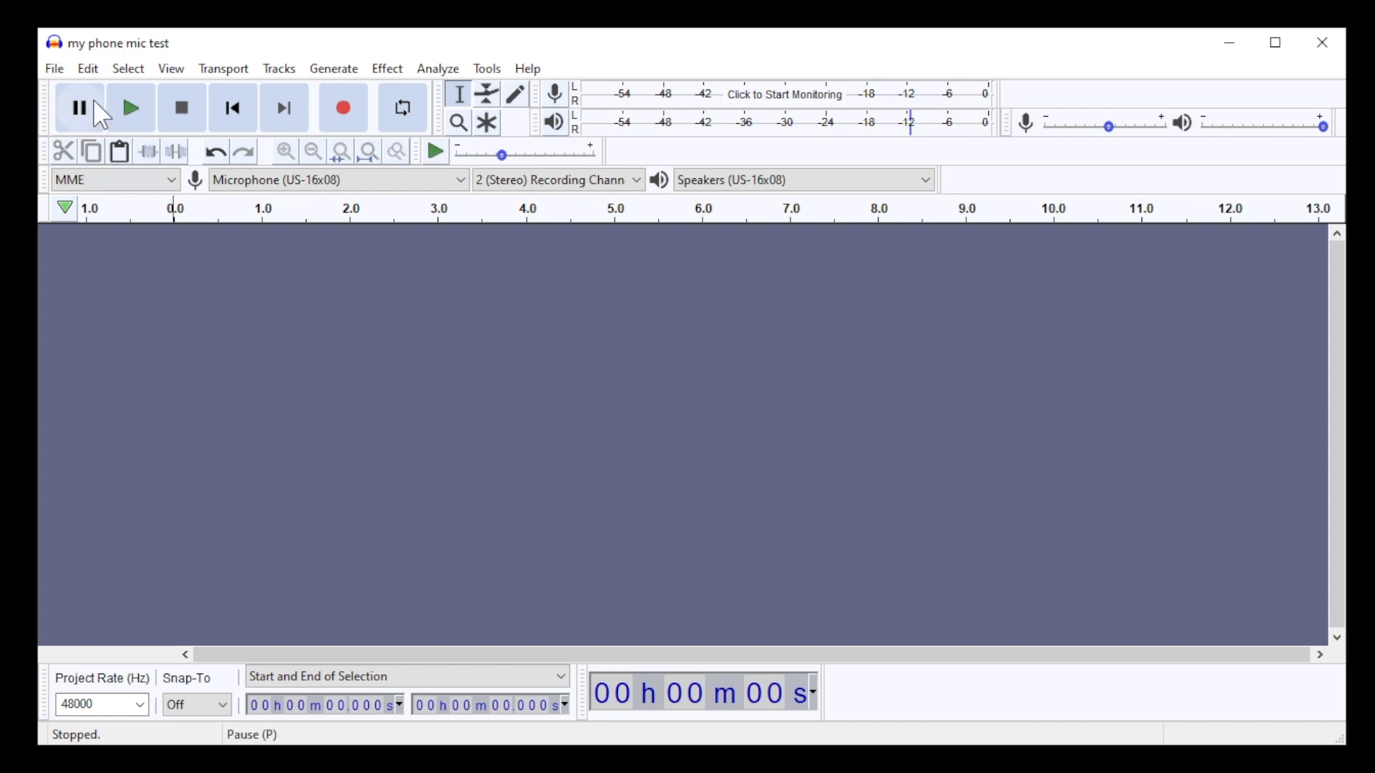
- Import 'my phone mic test.wav' as a mono 48000 Hz track through File > Import > Audio
{"action": "left_click", "coordinate": [61, 67]}
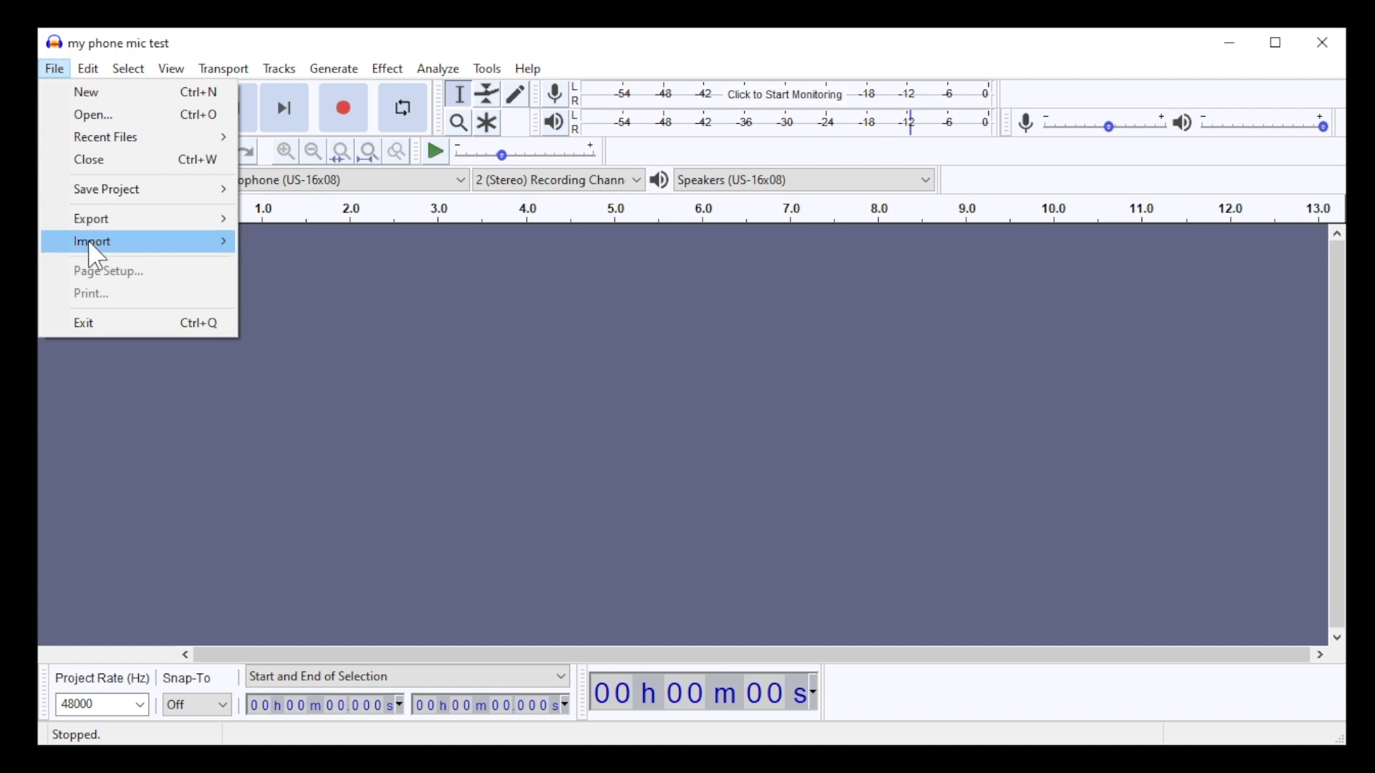
{"action": "mouse_move", "coordinate": [89, 244]}
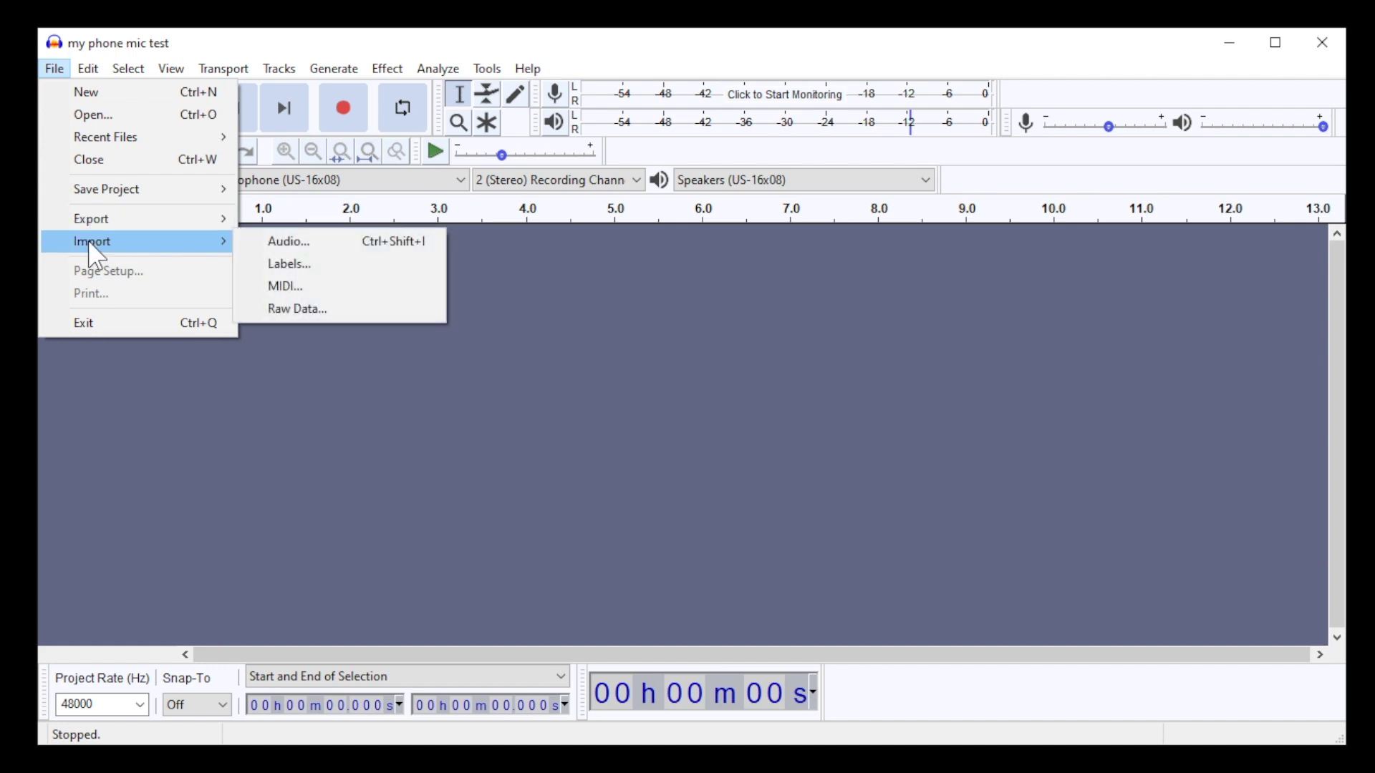
{"action": "left_click", "coordinate": [312, 244]}
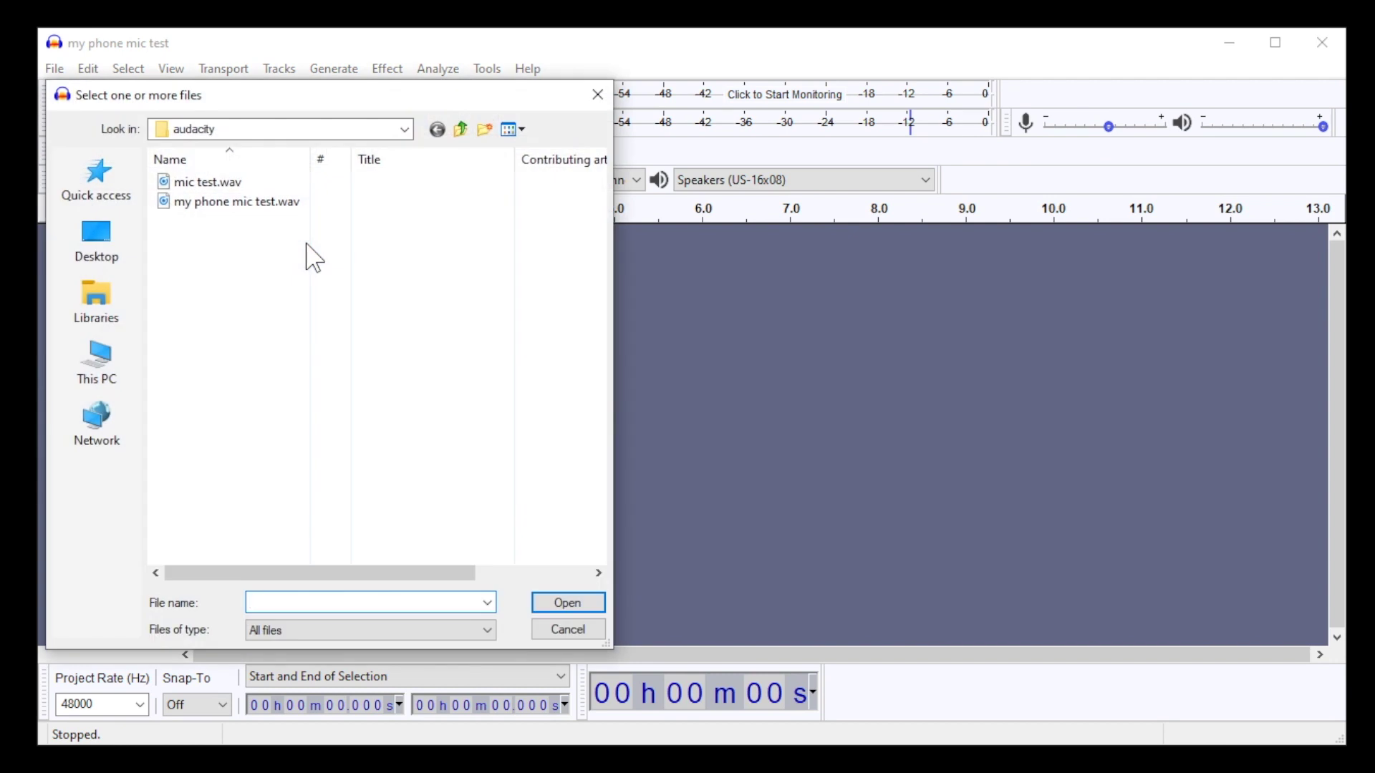
{"action": "left_click", "coordinate": [280, 202]}
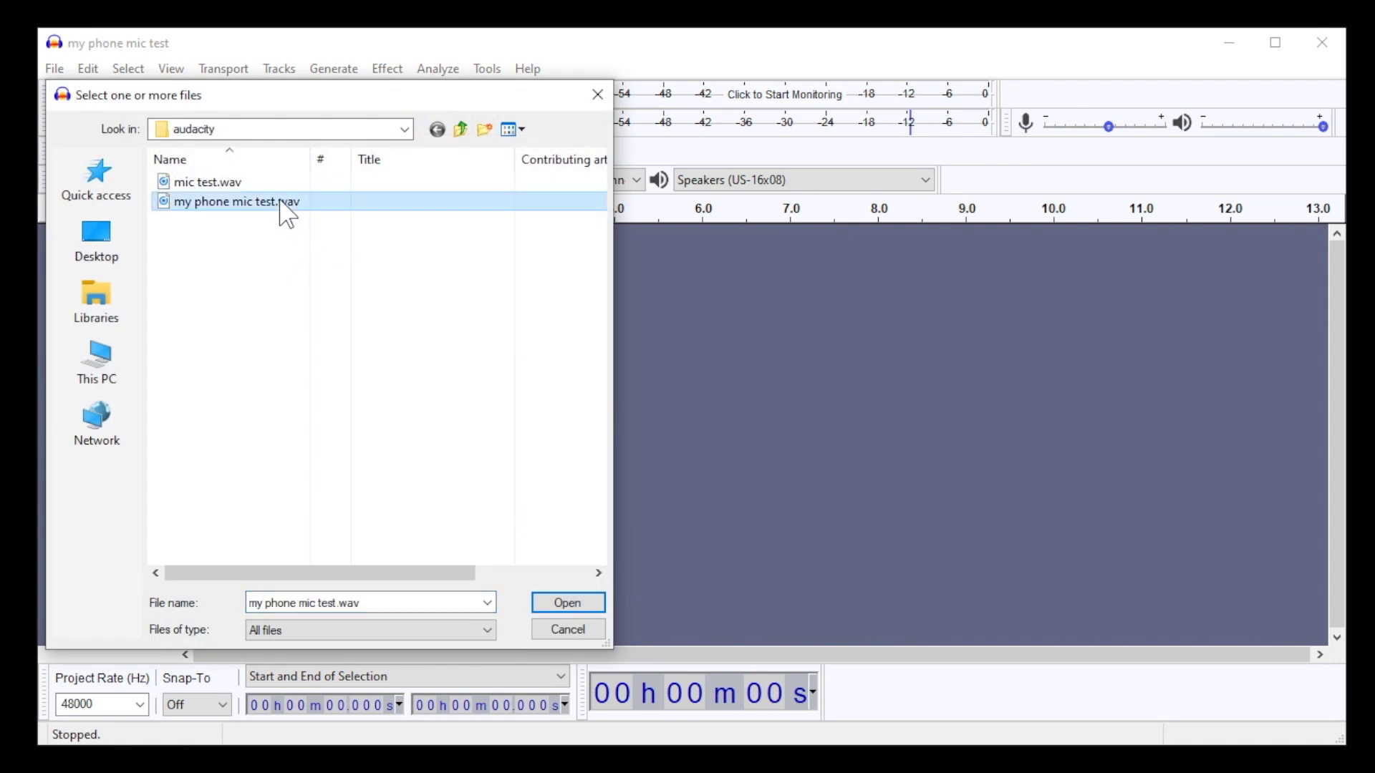
{"action": "left_click", "coordinate": [565, 601]}
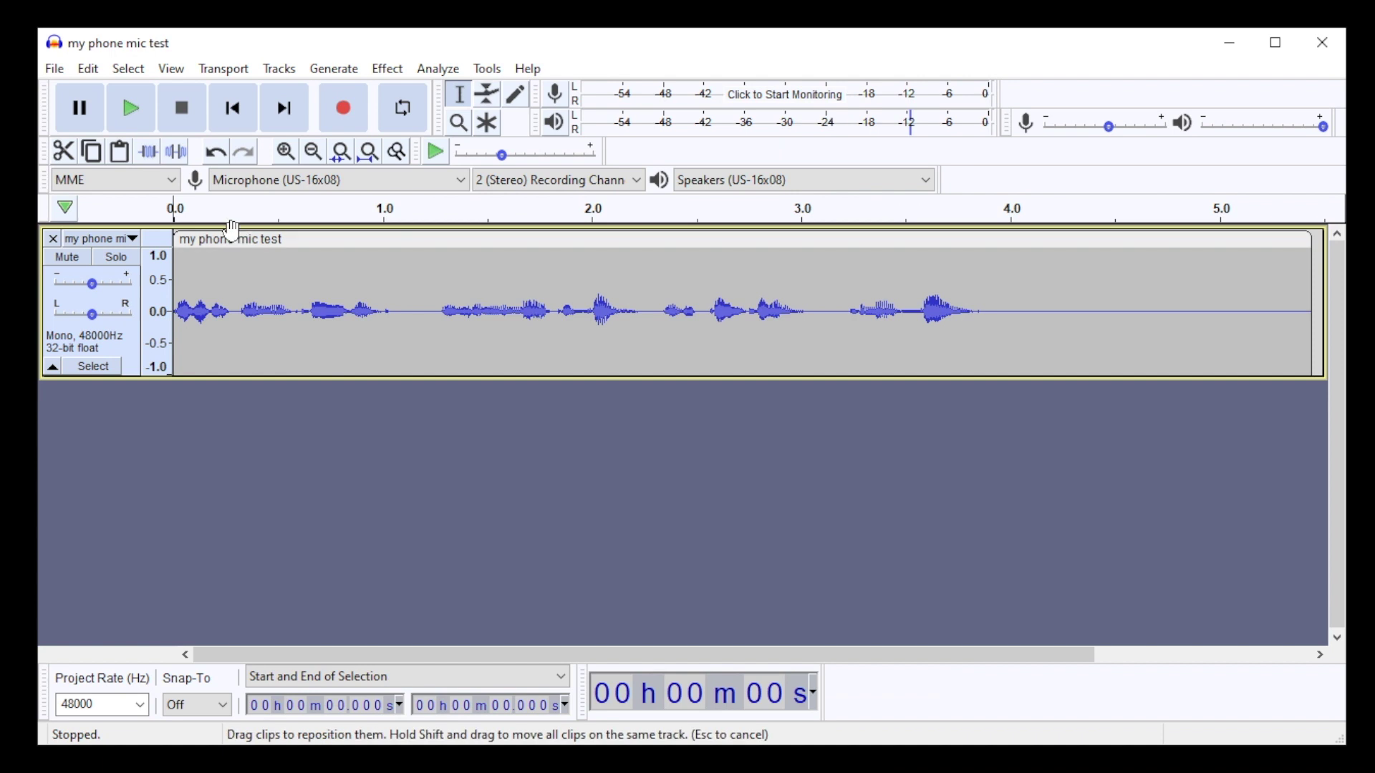
- Play the recording, then select the silent tail from 4.06 to 5.15 seconds
{"action": "left_click", "coordinate": [144, 109]}
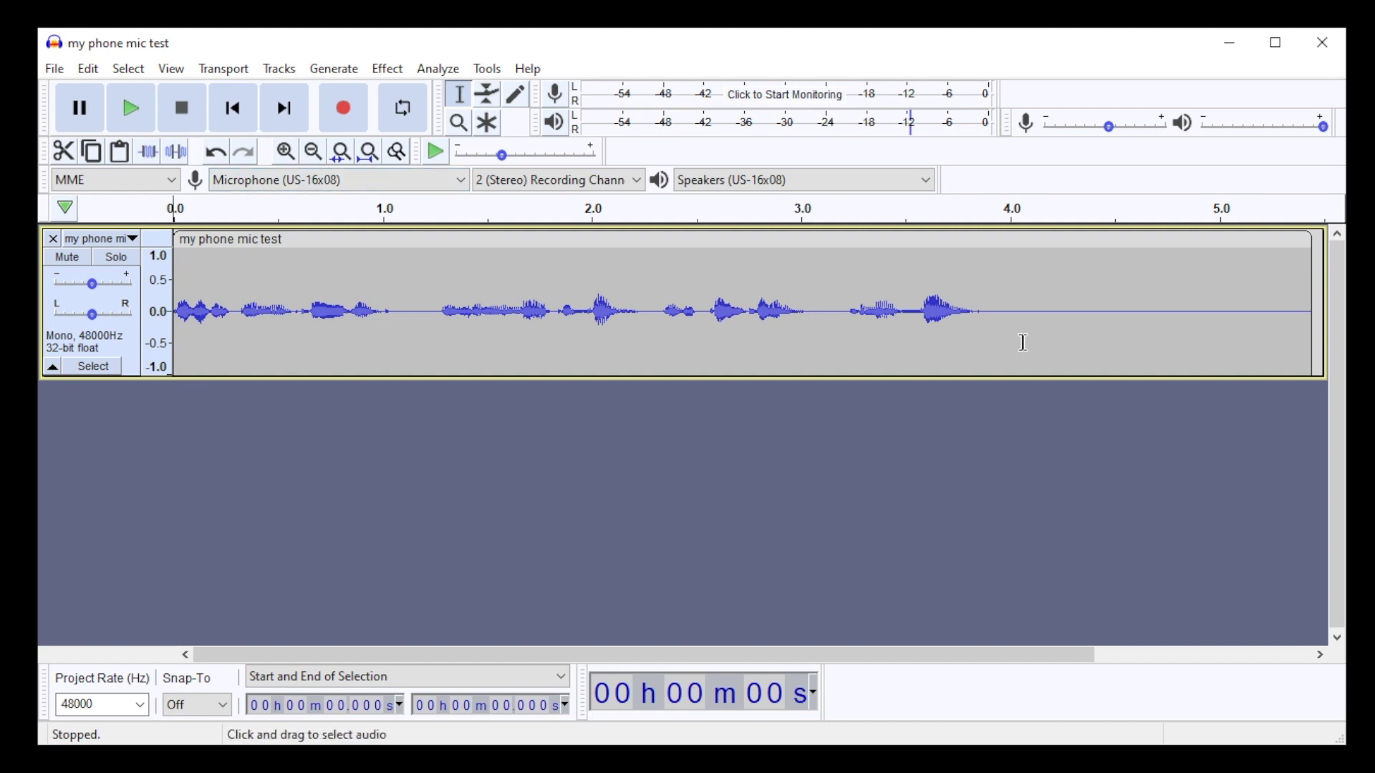
{"action": "left_click_drag", "start_coordinate": [1023, 342], "coordinate": [1250, 366]}
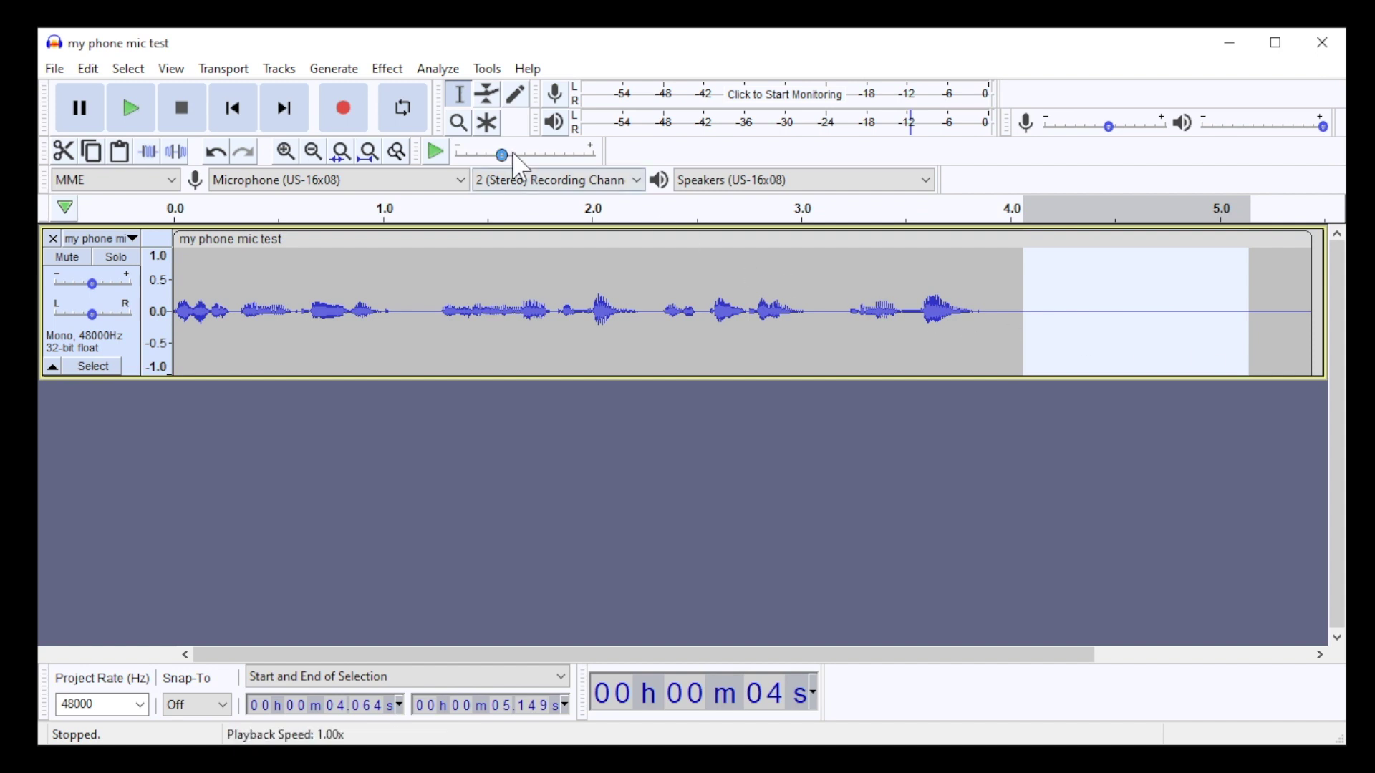
- Use Noise Reduction's Get Noise Profile on the silent tail, then clear the selection
{"action": "left_click", "coordinate": [391, 72]}
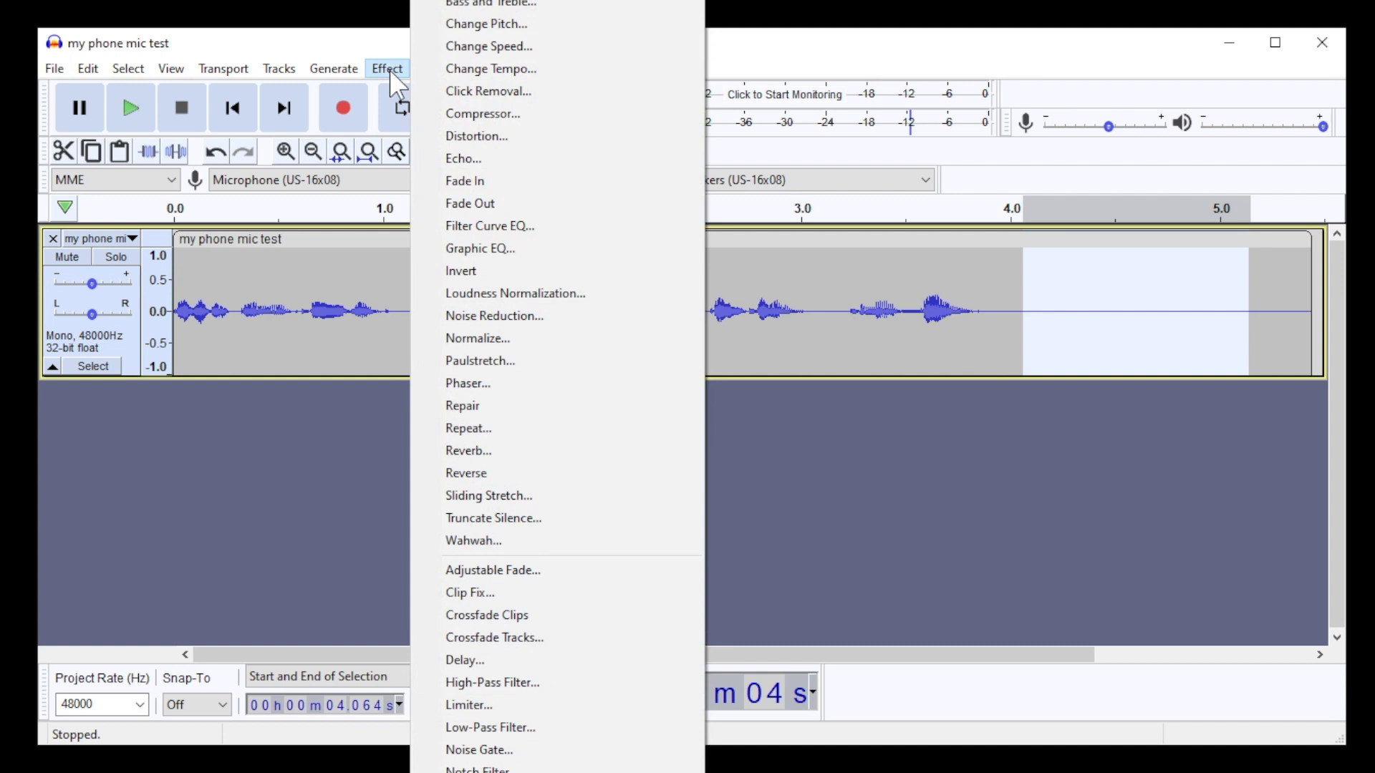
{"action": "left_click", "coordinate": [516, 316]}
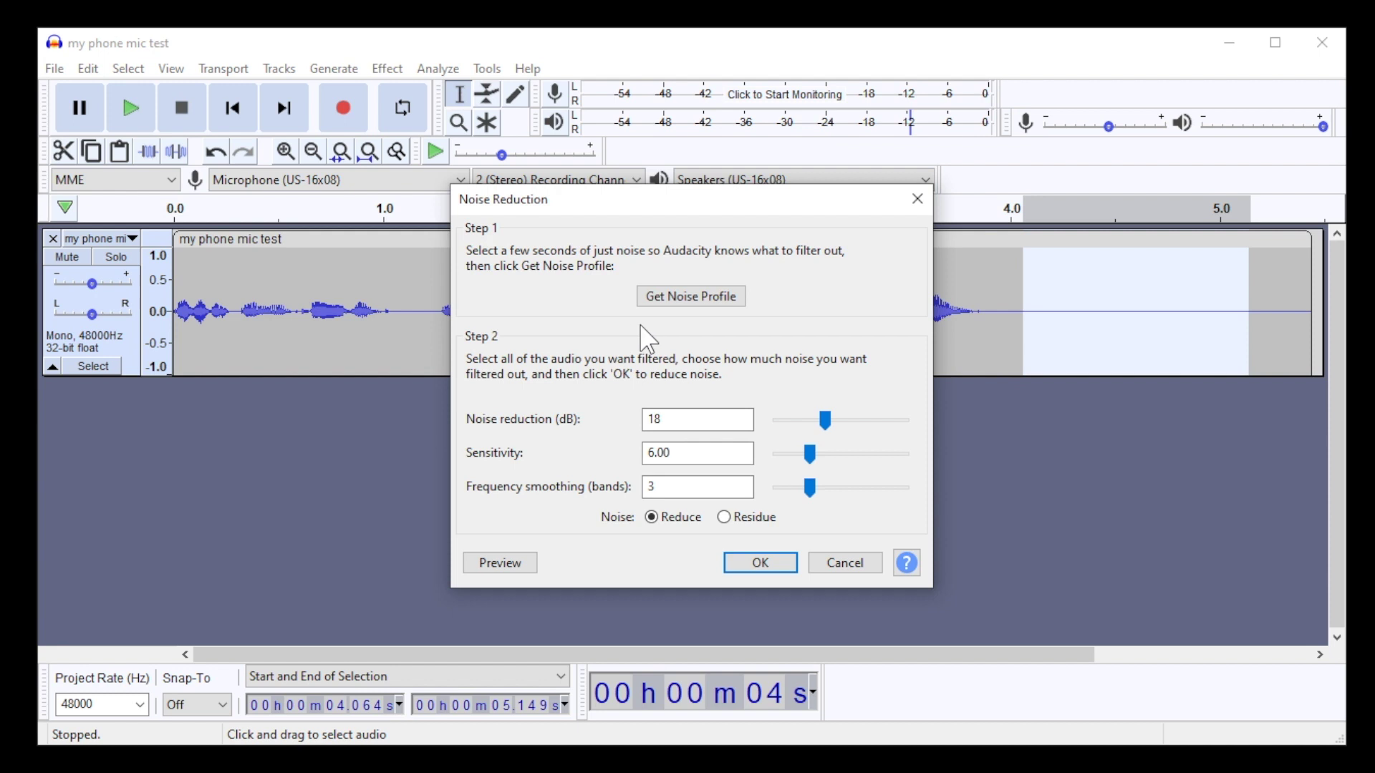
{"action": "left_click", "coordinate": [699, 299]}
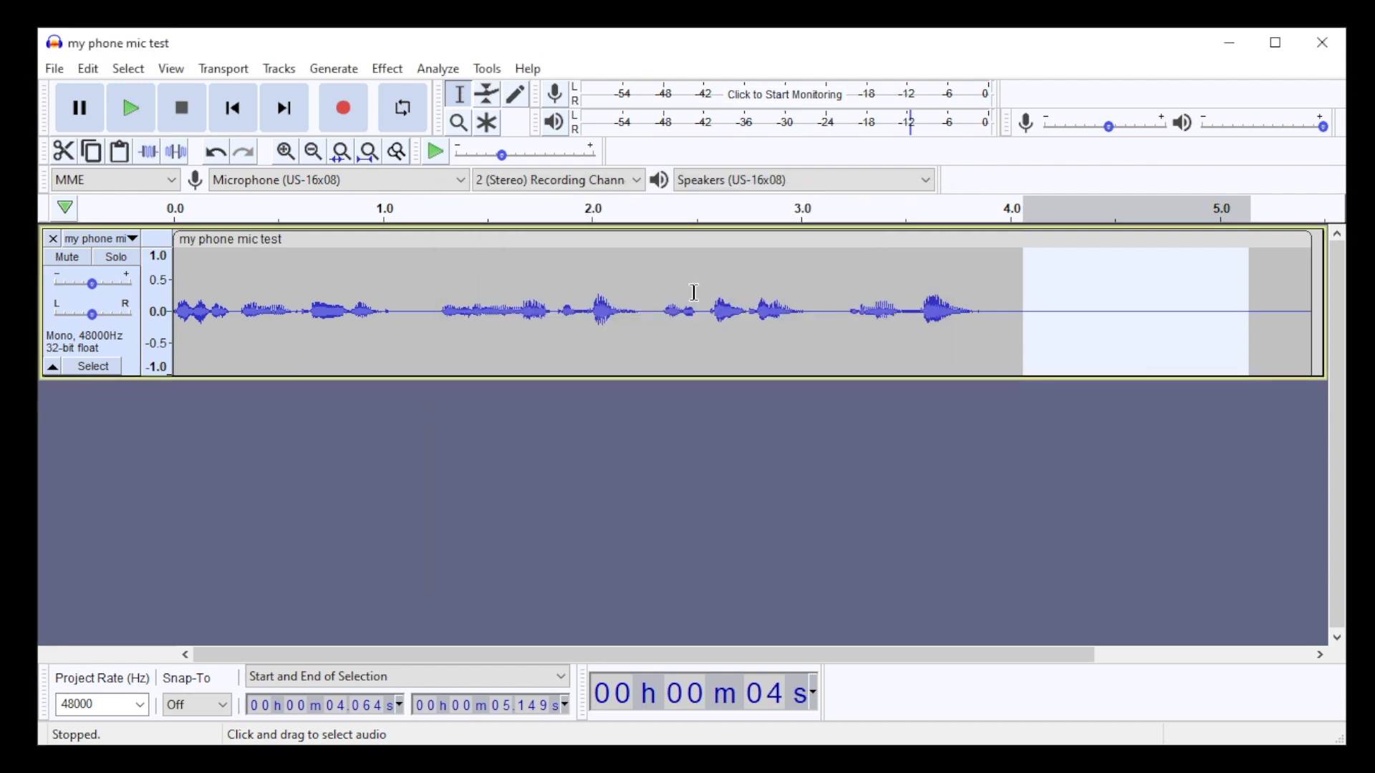
{"action": "left_click", "coordinate": [694, 292]}
- Select the whole track with Ctrl+A and reopen Noise Reduction at 18 dB, sensitivity 6.00, smoothing 3
{"action": "key", "text": "ctrl+a"}
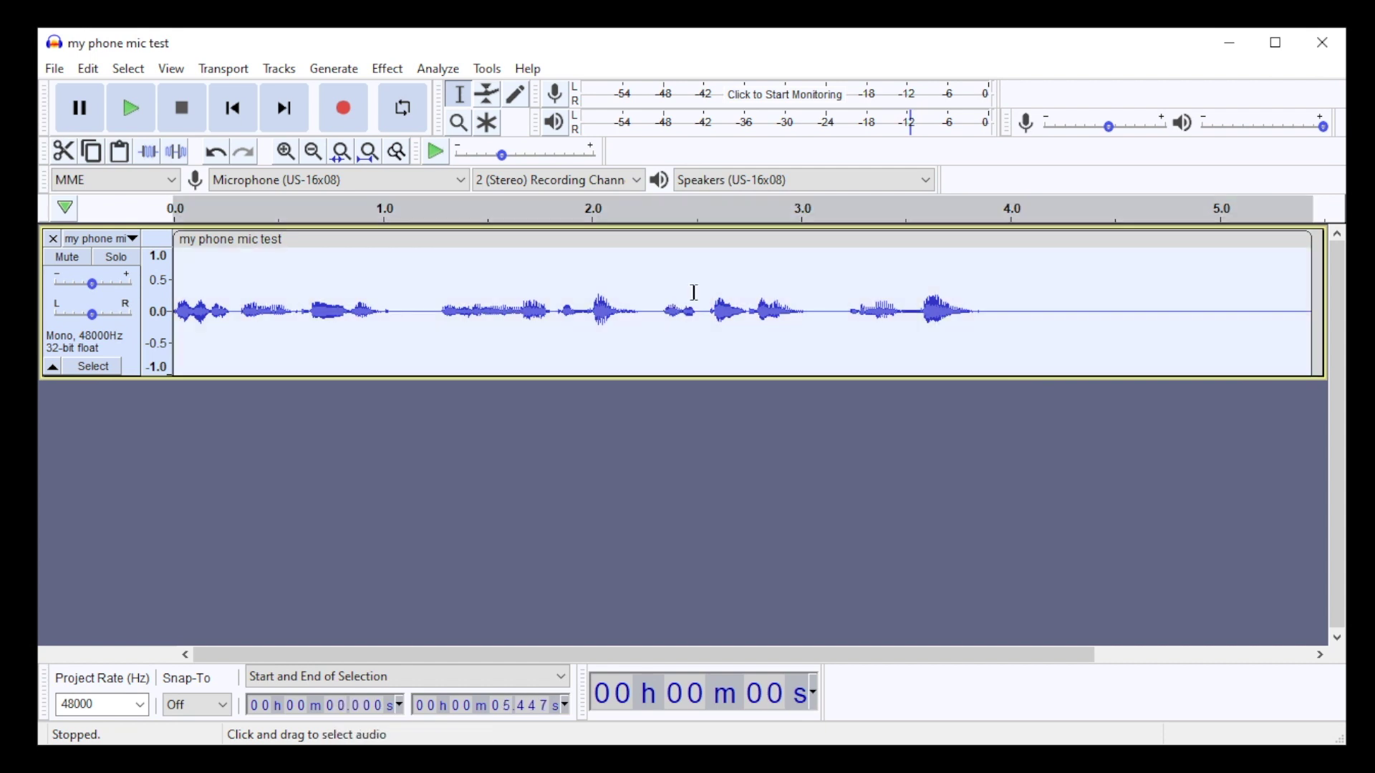
{"action": "left_click", "coordinate": [391, 69]}
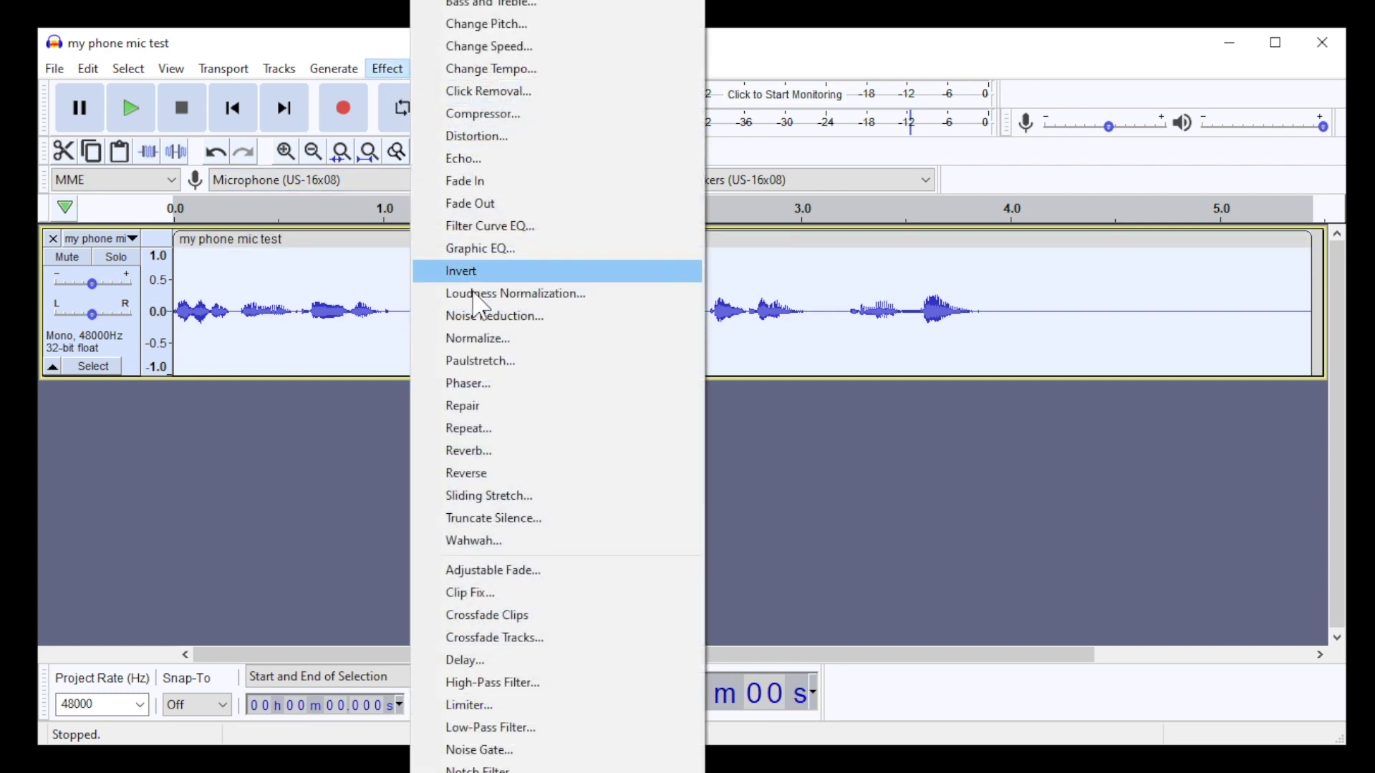
{"action": "left_click", "coordinate": [485, 313]}
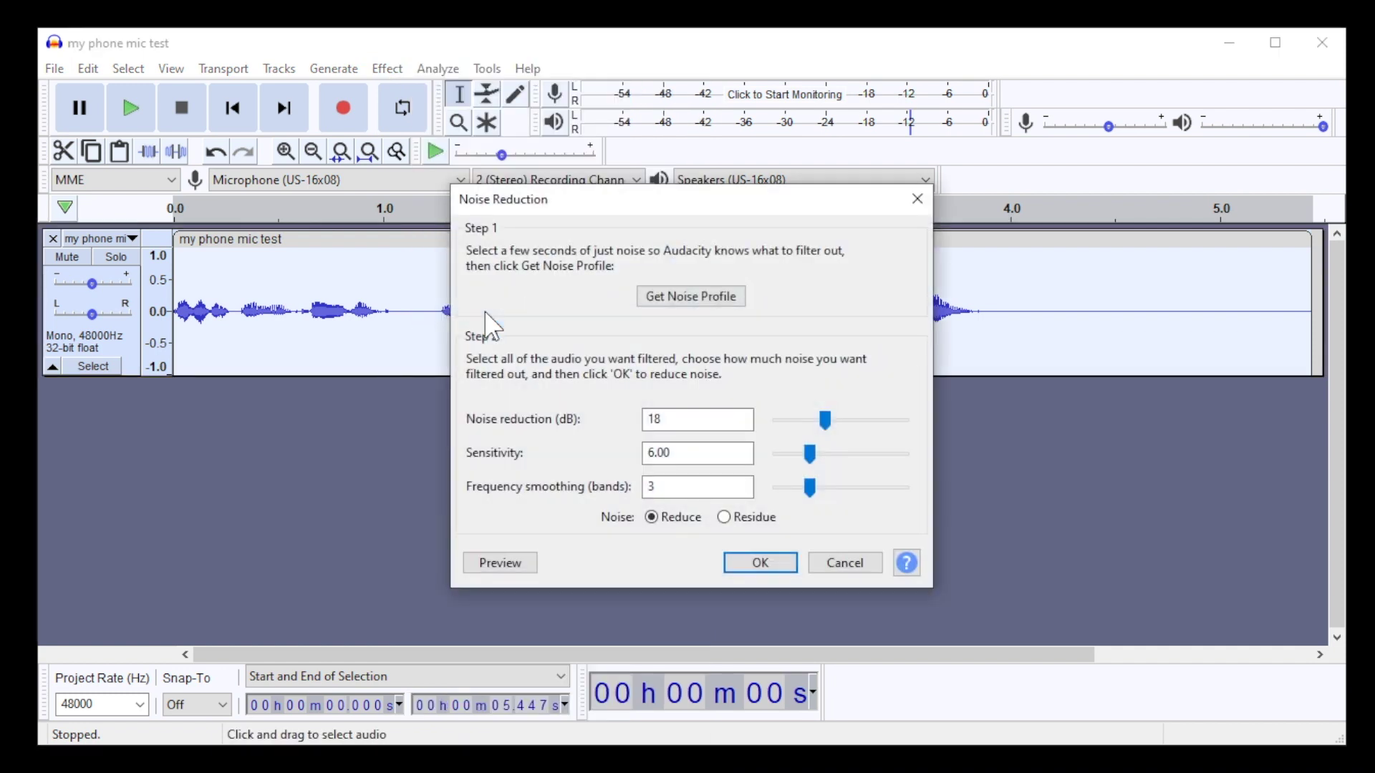
- Preview several noise reduction amounts, then lower the Noise Reduction sensitivity to 1.50
{"action": "left_click", "coordinate": [522, 565]}
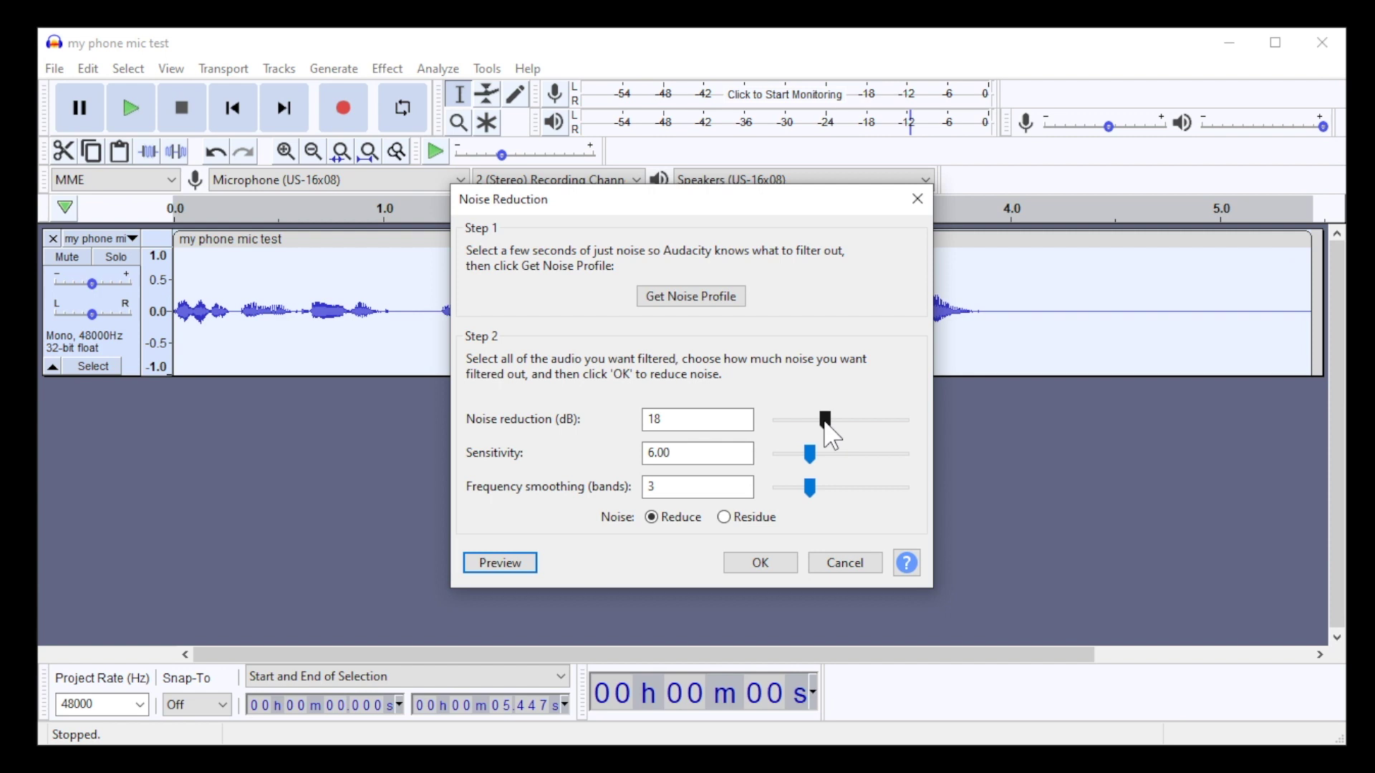
{"action": "left_click_drag", "start_coordinate": [825, 425], "coordinate": [791, 427]}
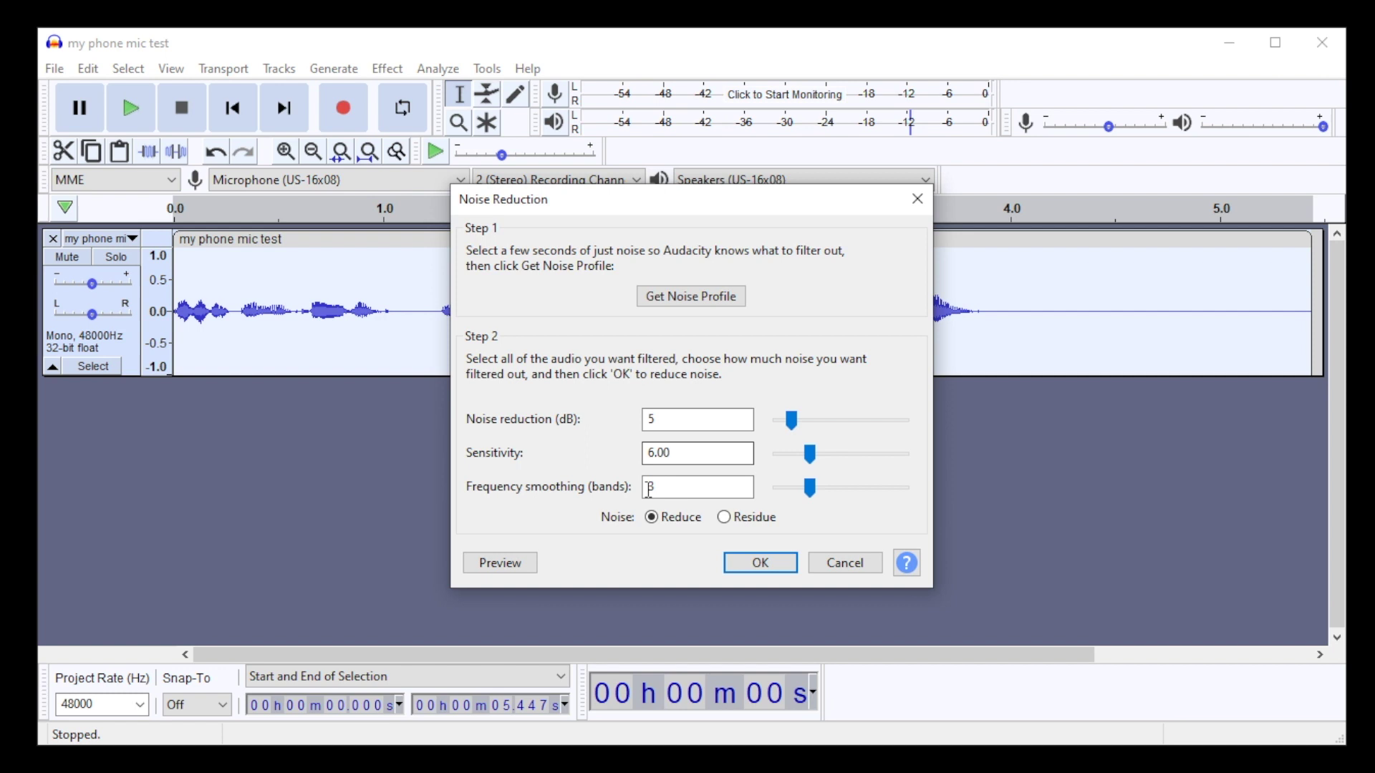
{"action": "left_click", "coordinate": [513, 570]}
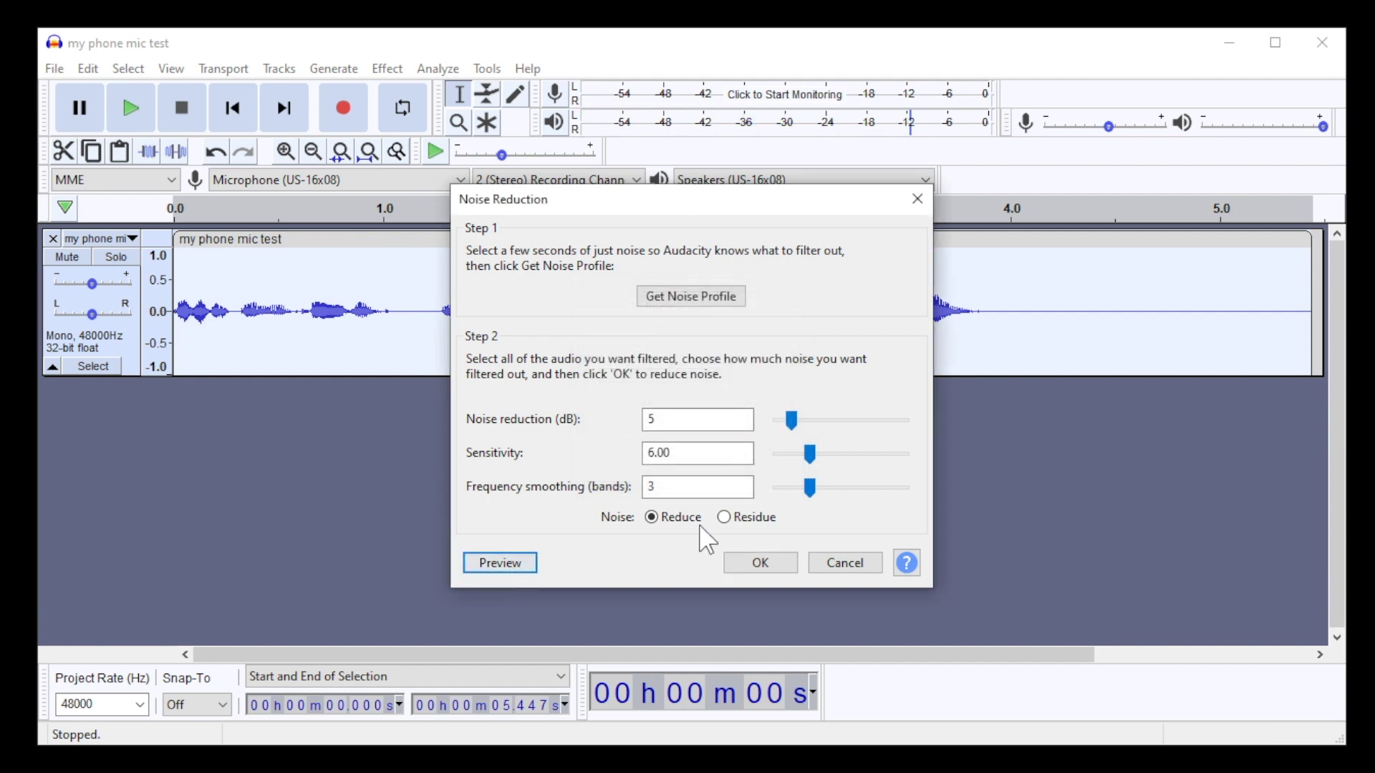
{"action": "left_click_drag", "start_coordinate": [791, 421], "coordinate": [824, 423]}
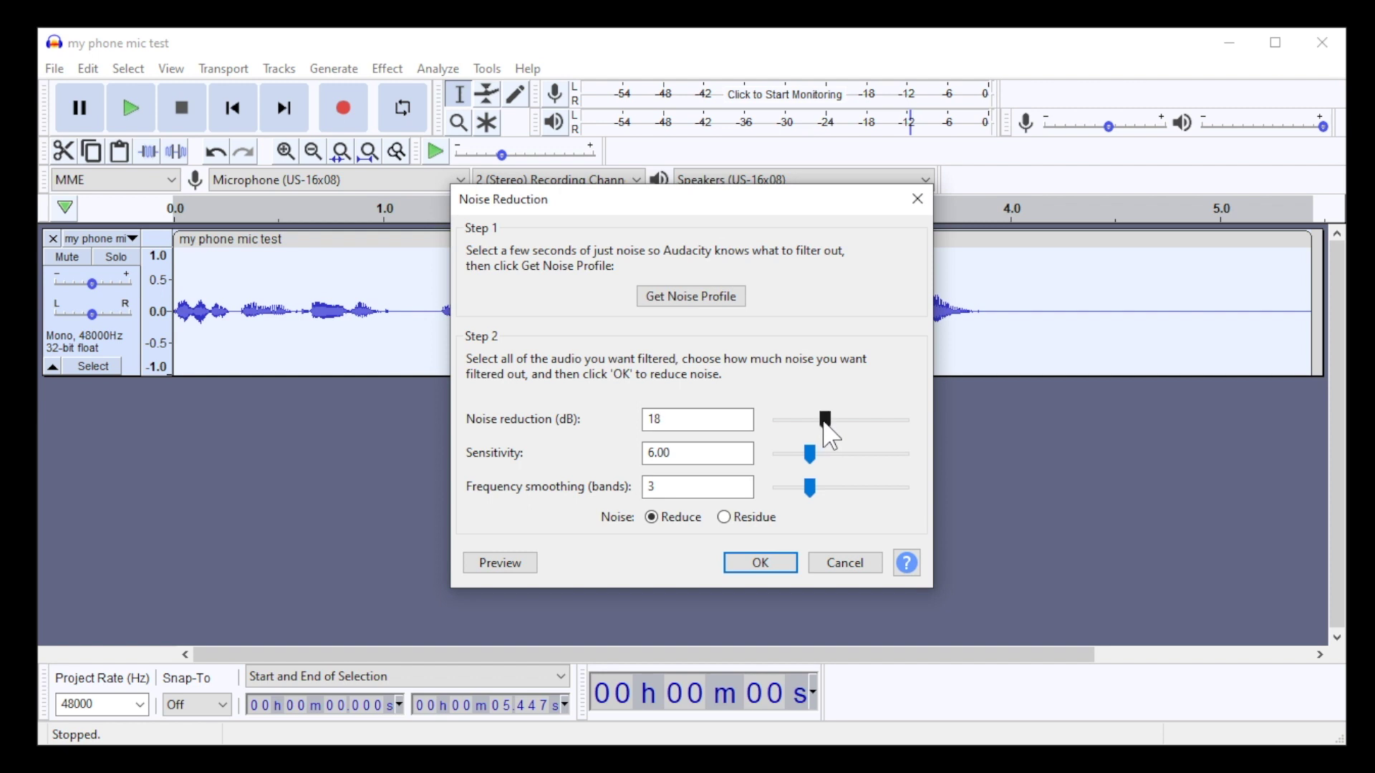
{"action": "left_click_drag", "start_coordinate": [813, 457], "coordinate": [788, 467]}
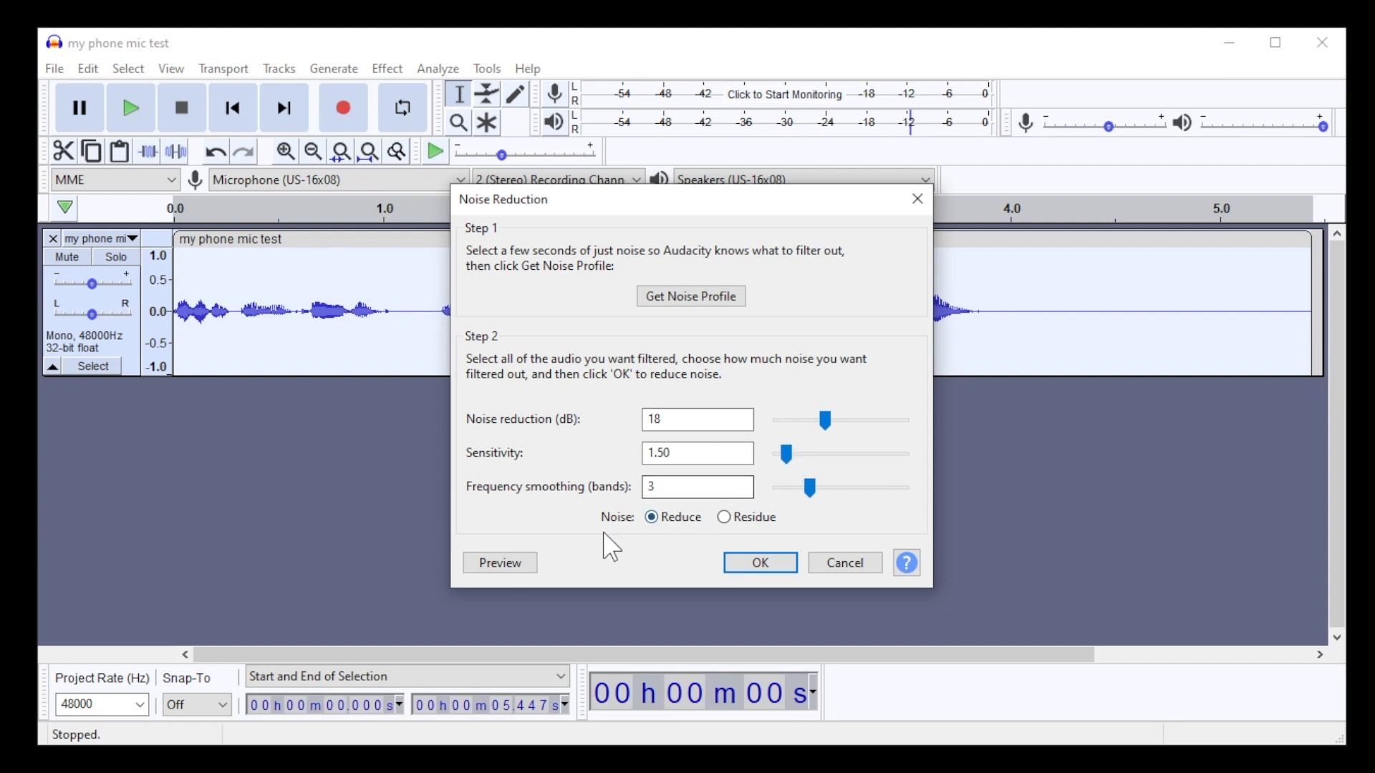
- Preview the result at sensitivity 1.50, then return sensitivity to 6.00
{"action": "left_click", "coordinate": [522, 563]}
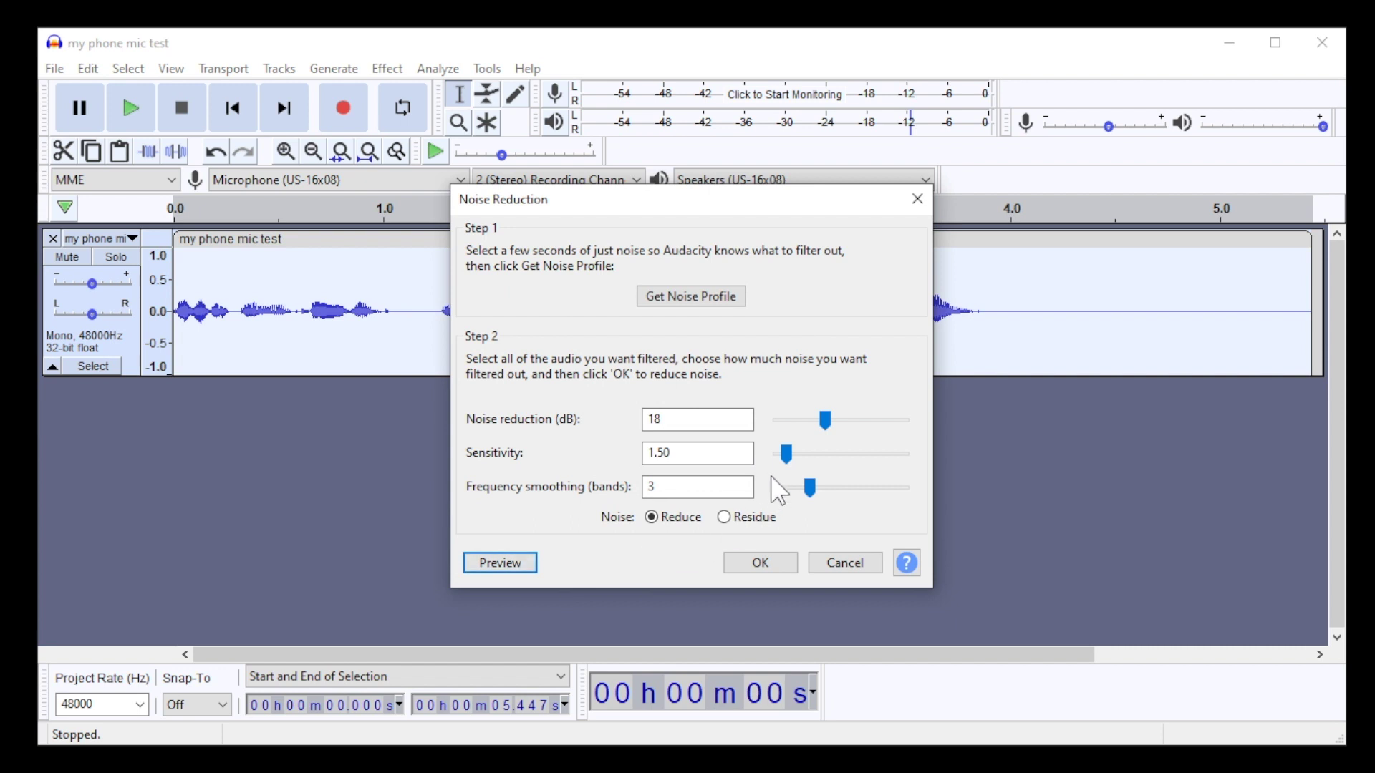
{"action": "left_click_drag", "start_coordinate": [785, 453], "coordinate": [812, 459]}
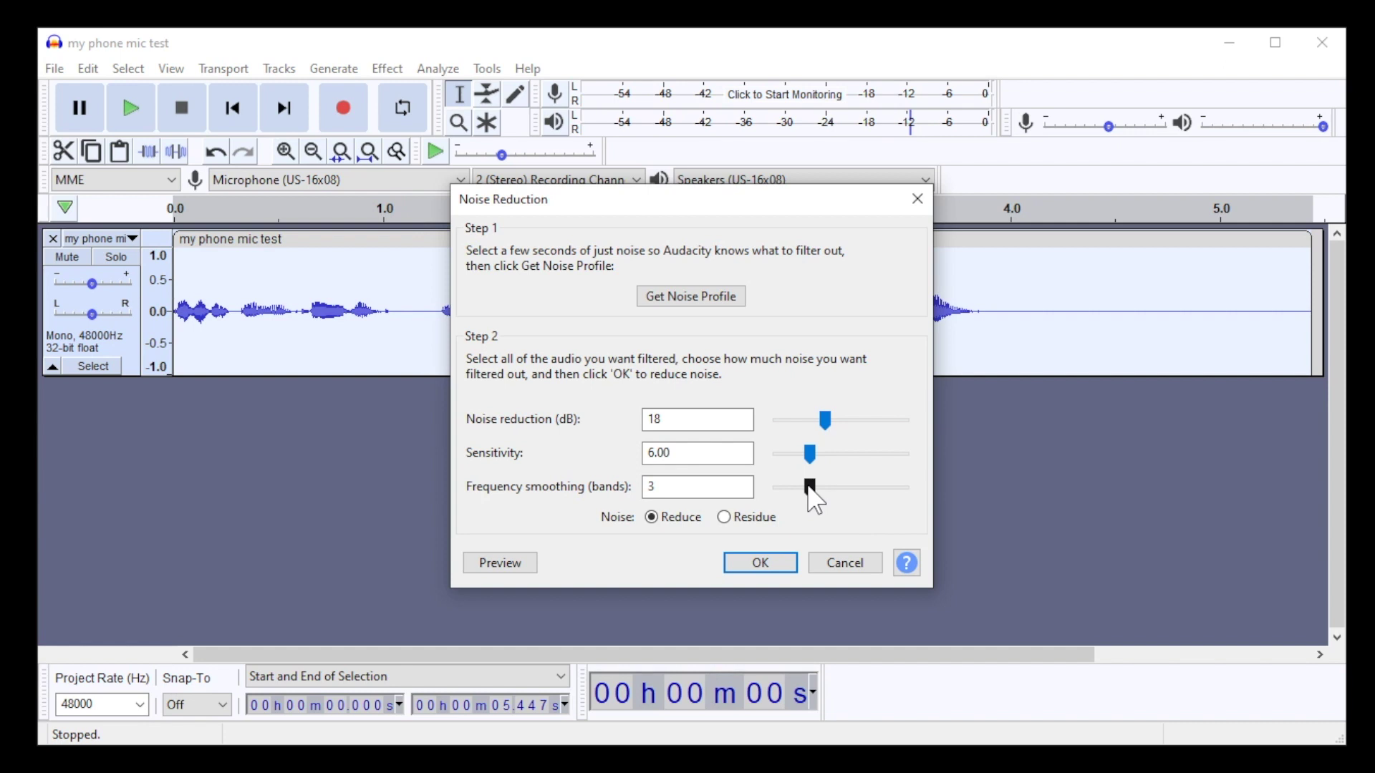
- Preview frequency smoothing at 0, restore it to 3, and apply the 18 dB noise reduction
{"action": "left_click_drag", "start_coordinate": [798, 484], "coordinate": [777, 488]}
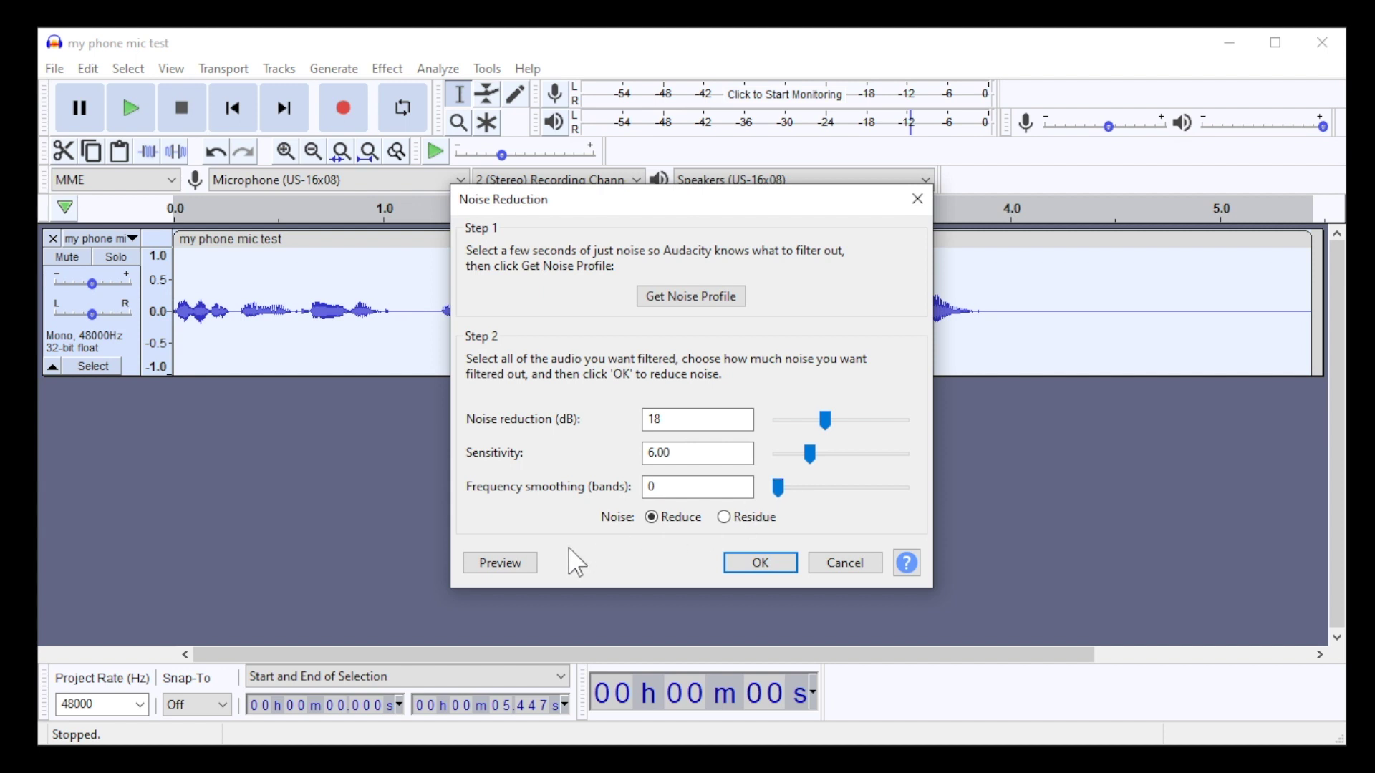
{"action": "left_click", "coordinate": [507, 563]}
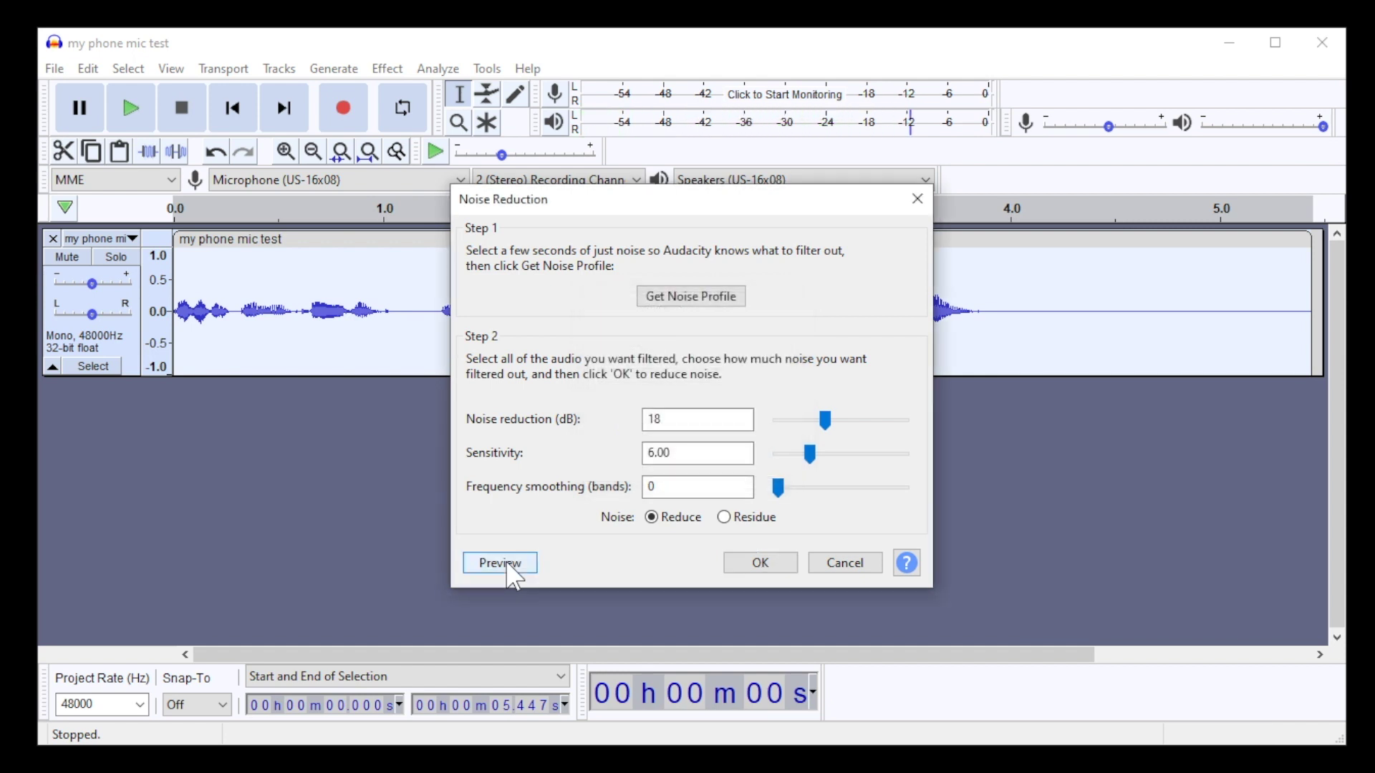
{"action": "left_click", "coordinate": [779, 490]}
{"action": "left_click_drag", "start_coordinate": [780, 489], "coordinate": [811, 494]}
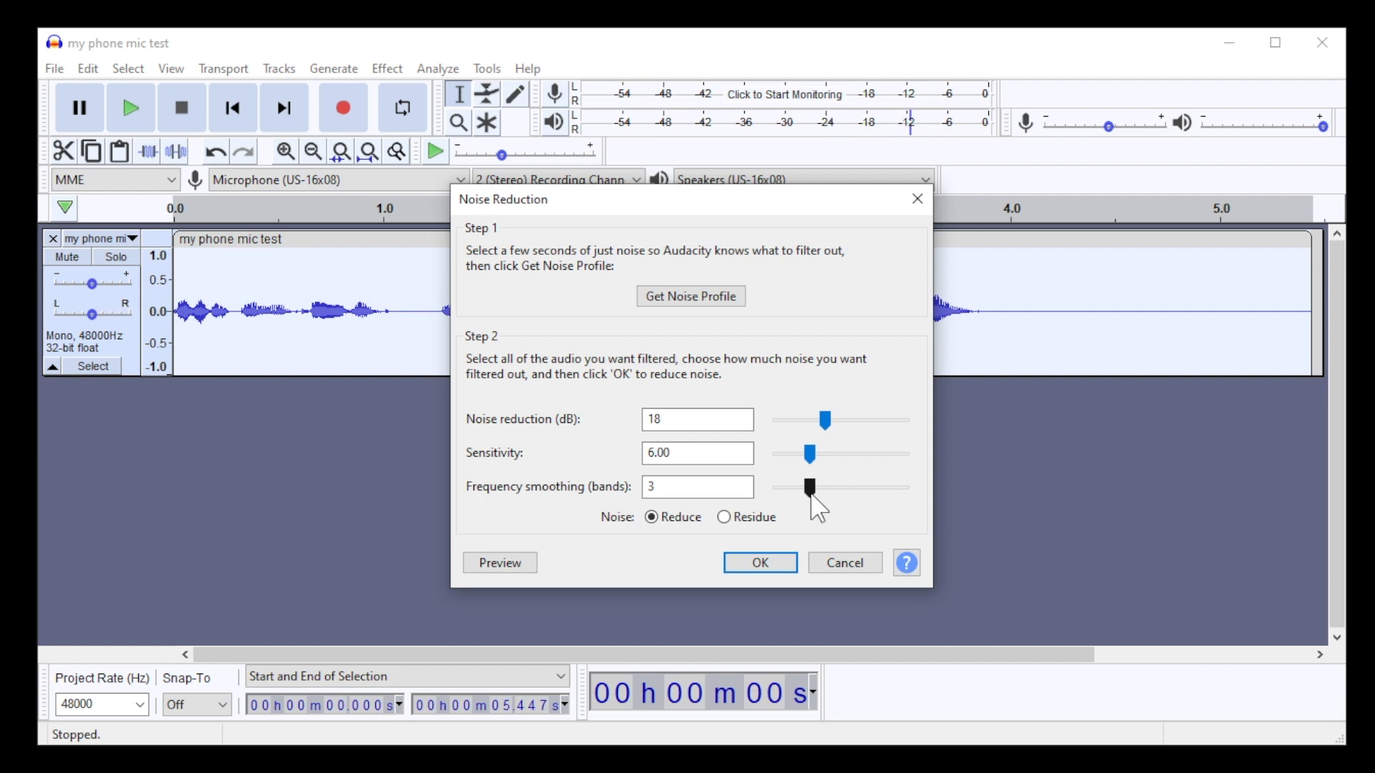
{"action": "left_click", "coordinate": [501, 563]}
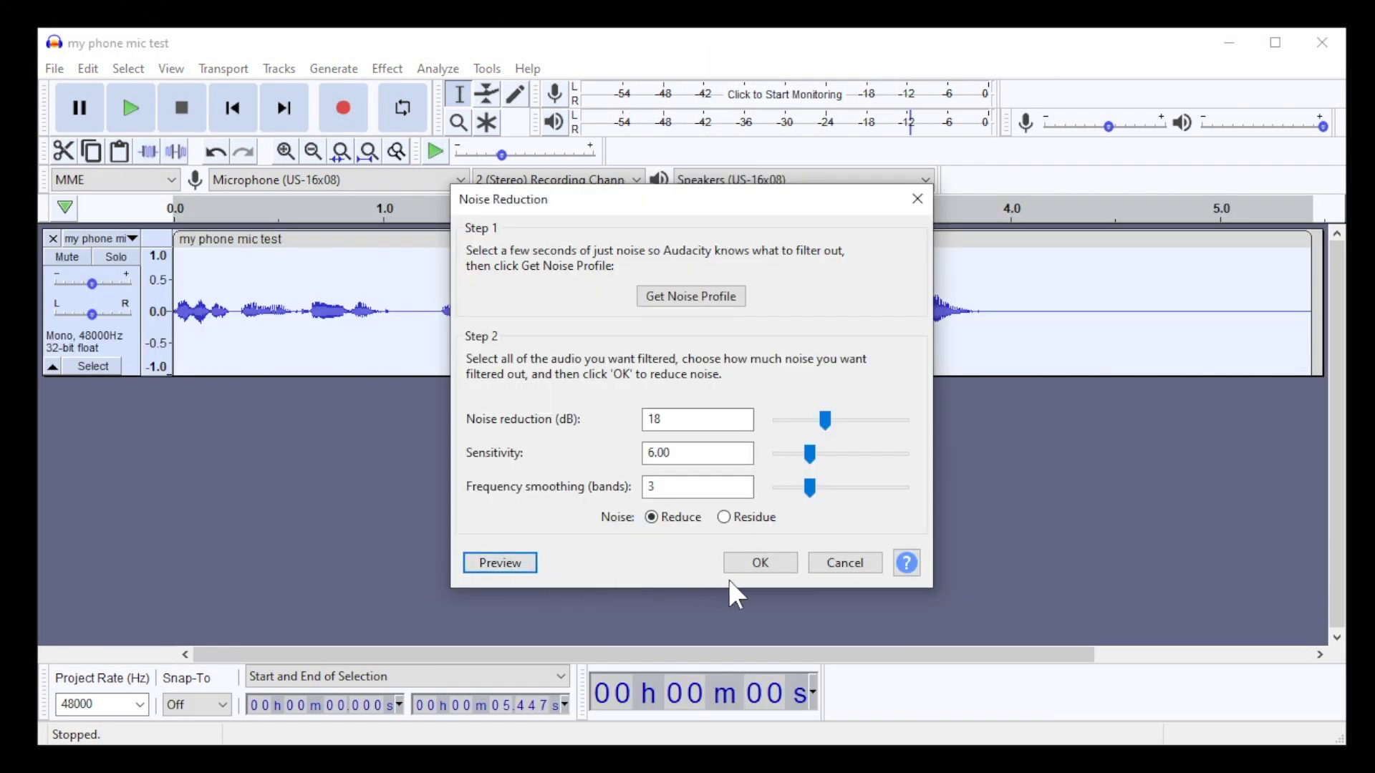
{"action": "left_click", "coordinate": [773, 563]}
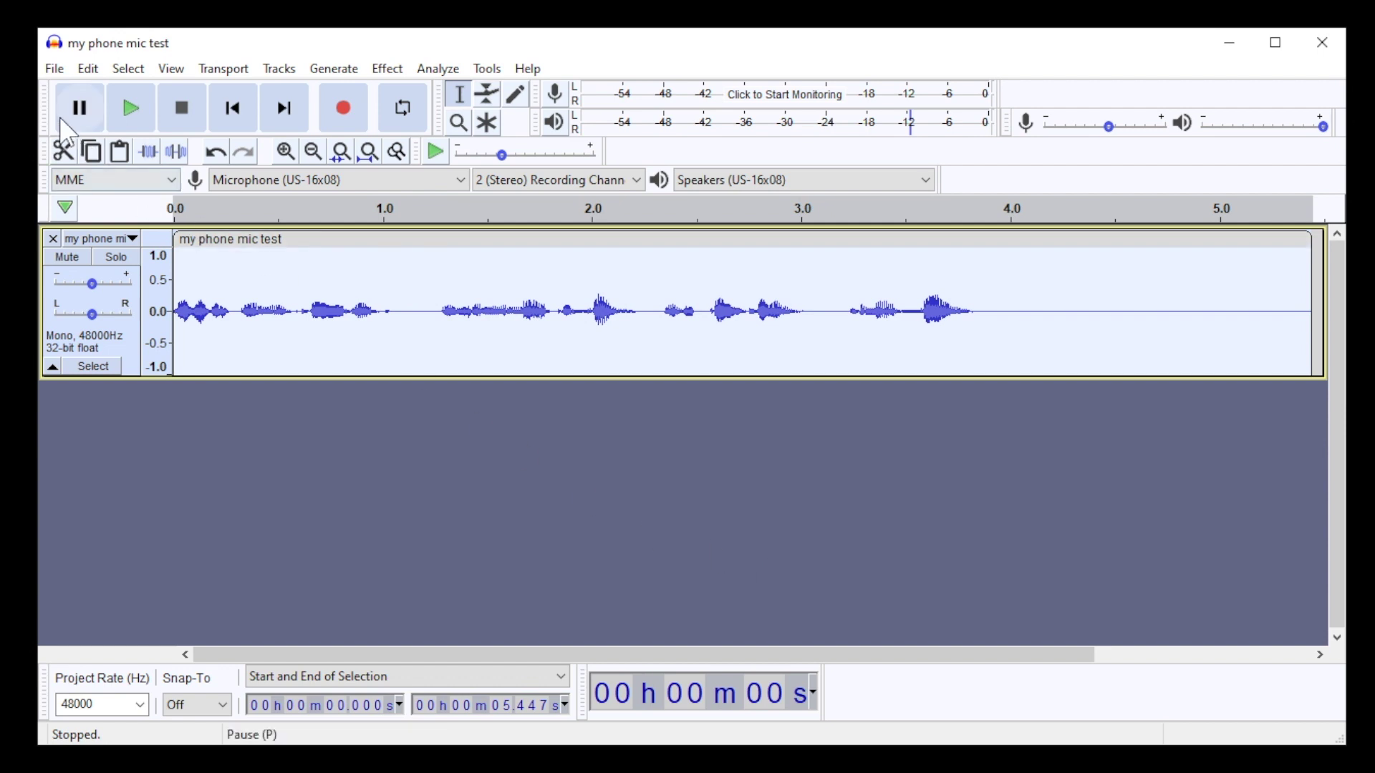
- Open Export Audio to save as WAV, signed 24-bit PCM, in the audacity folder
{"action": "left_click", "coordinate": [54, 70]}
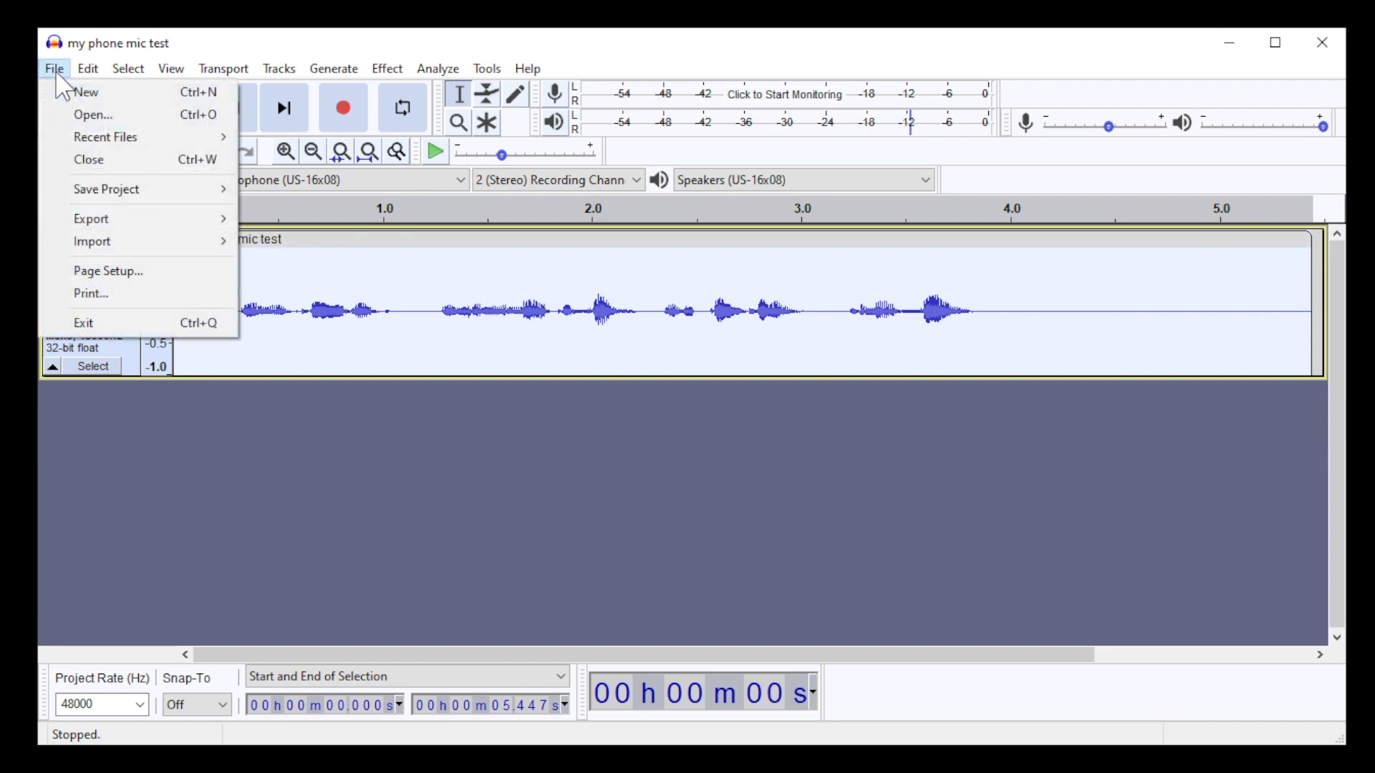
{"action": "mouse_move", "coordinate": [99, 219]}
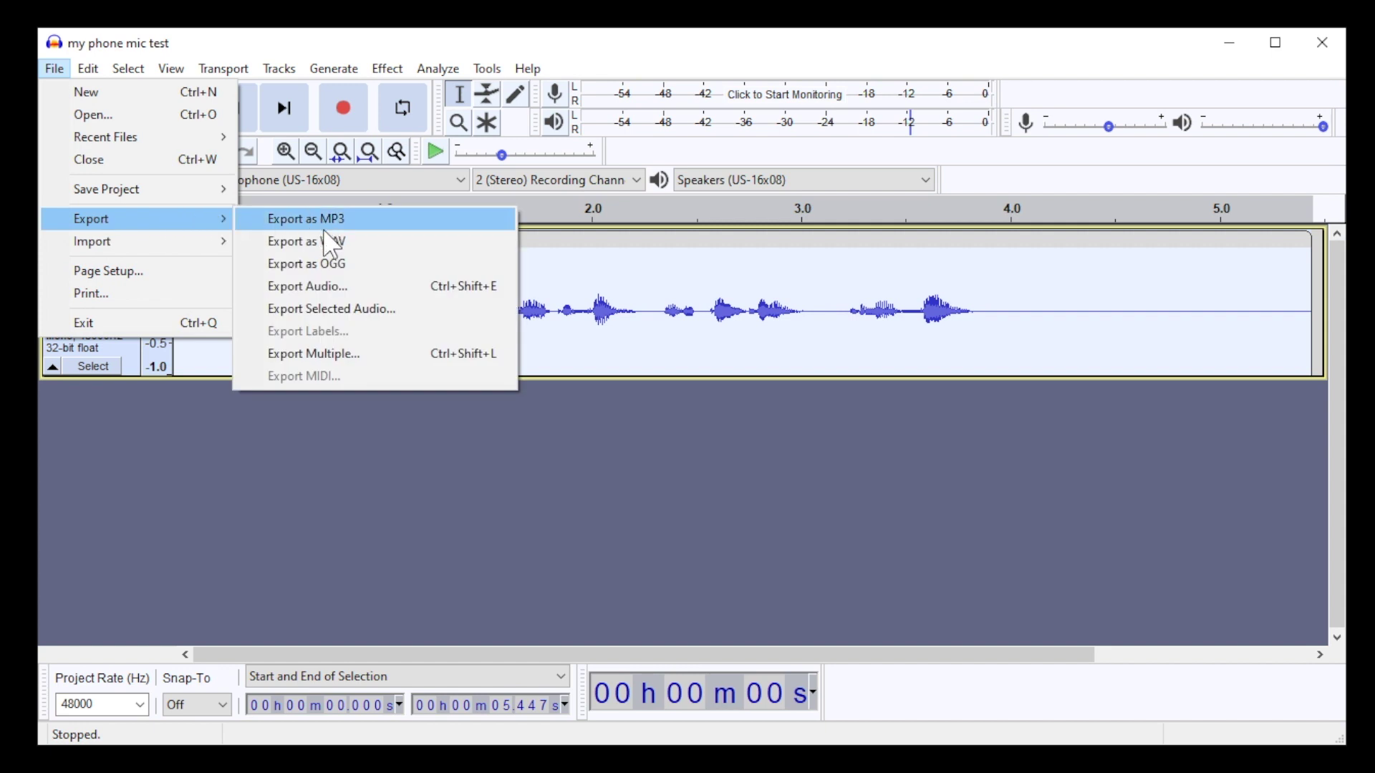
{"action": "left_click", "coordinate": [332, 247]}
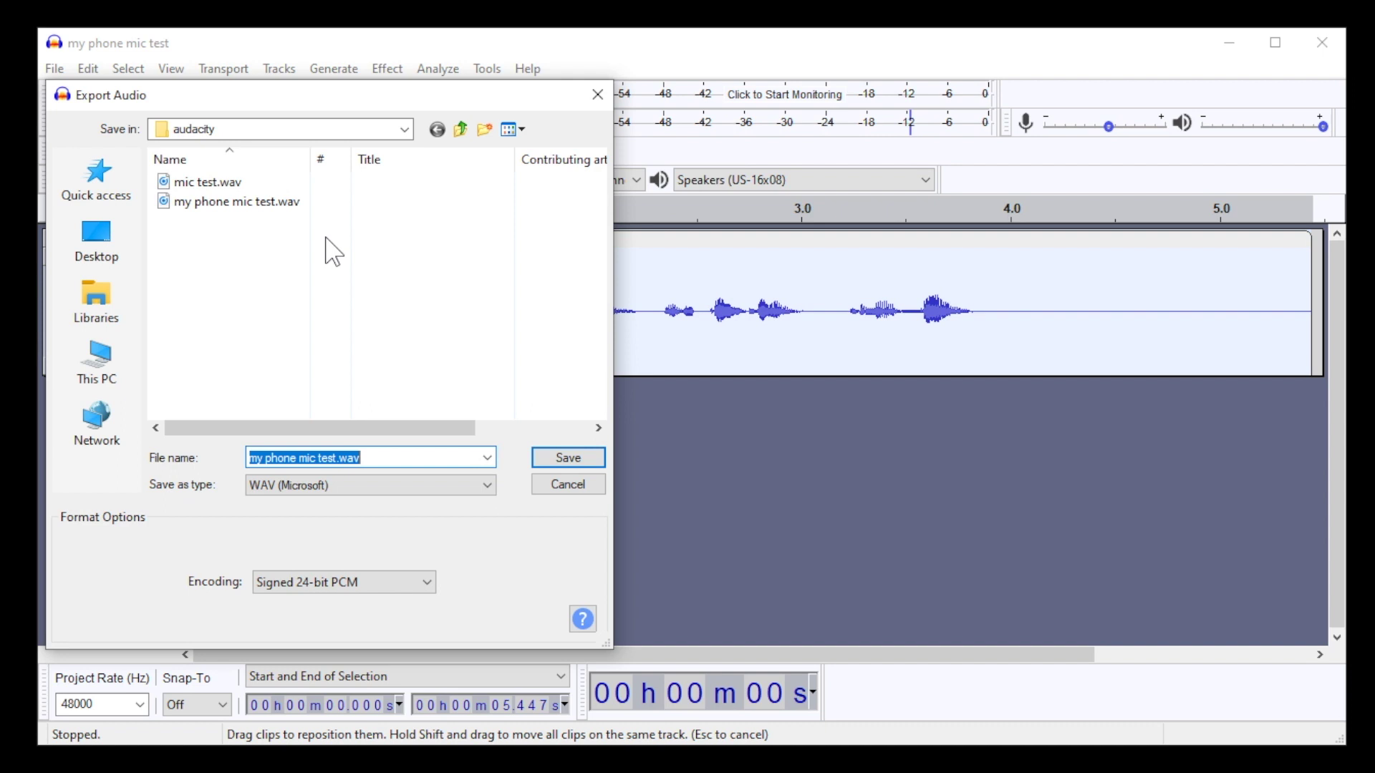
- Rename the export to 'my phone mic test after audacity.wav' and save it
{"action": "left_click", "coordinate": [338, 458]}
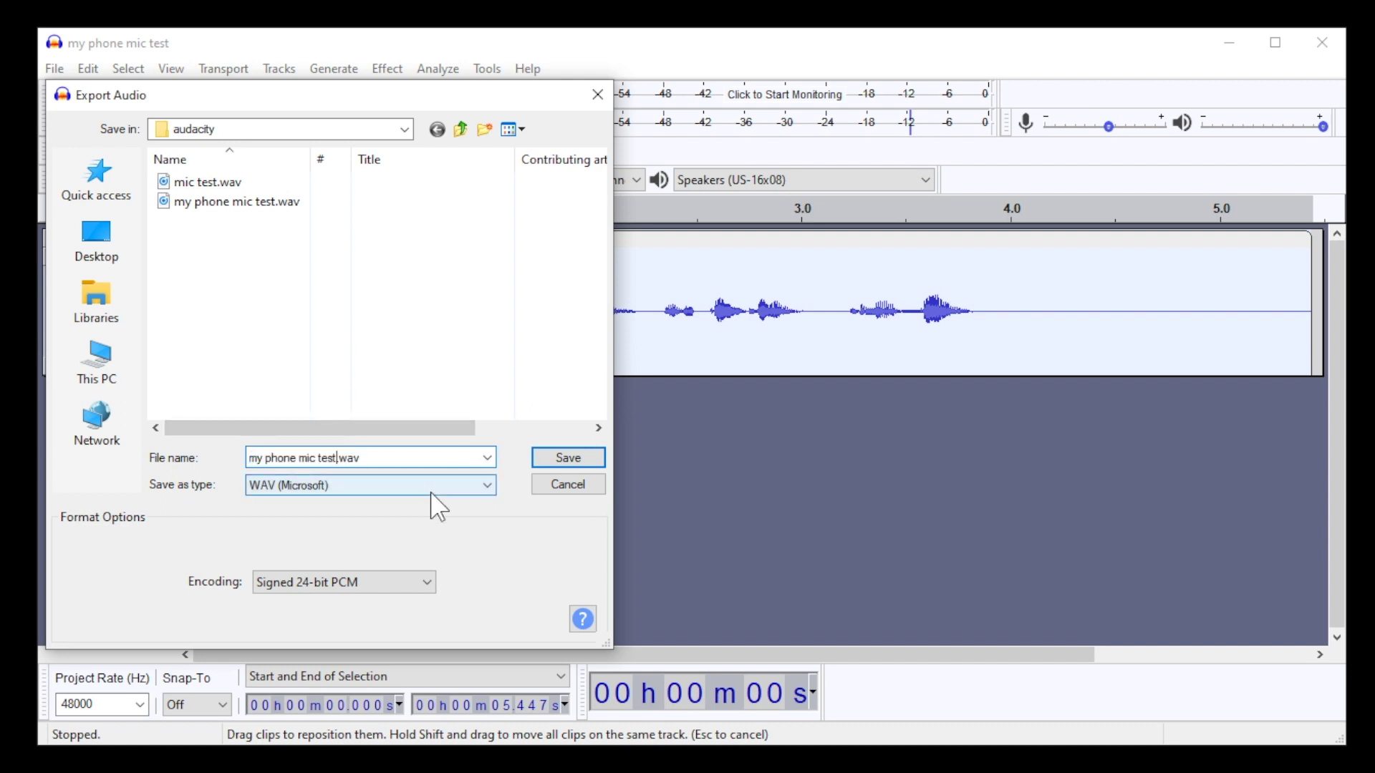
{"action": "type", "text": "after audacity"}
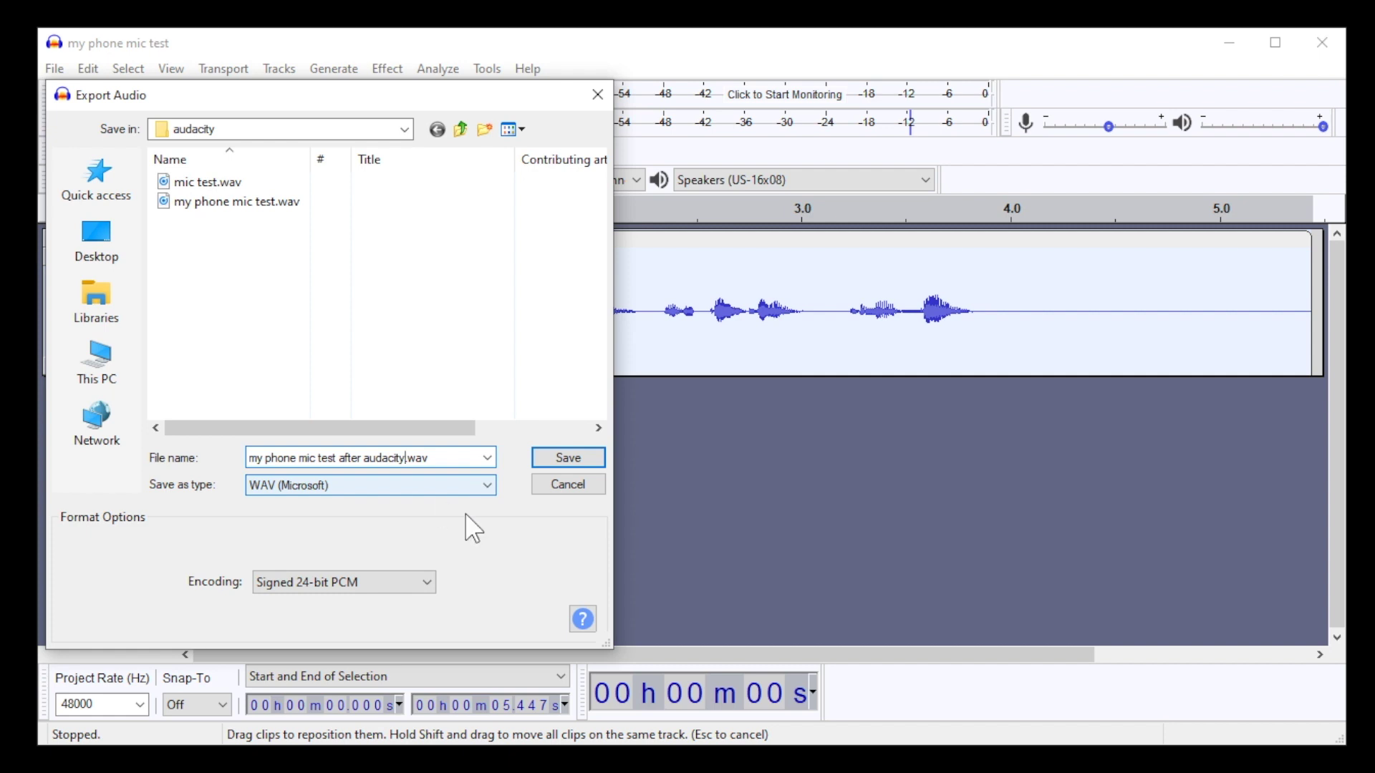
{"action": "left_click", "coordinate": [590, 458]}
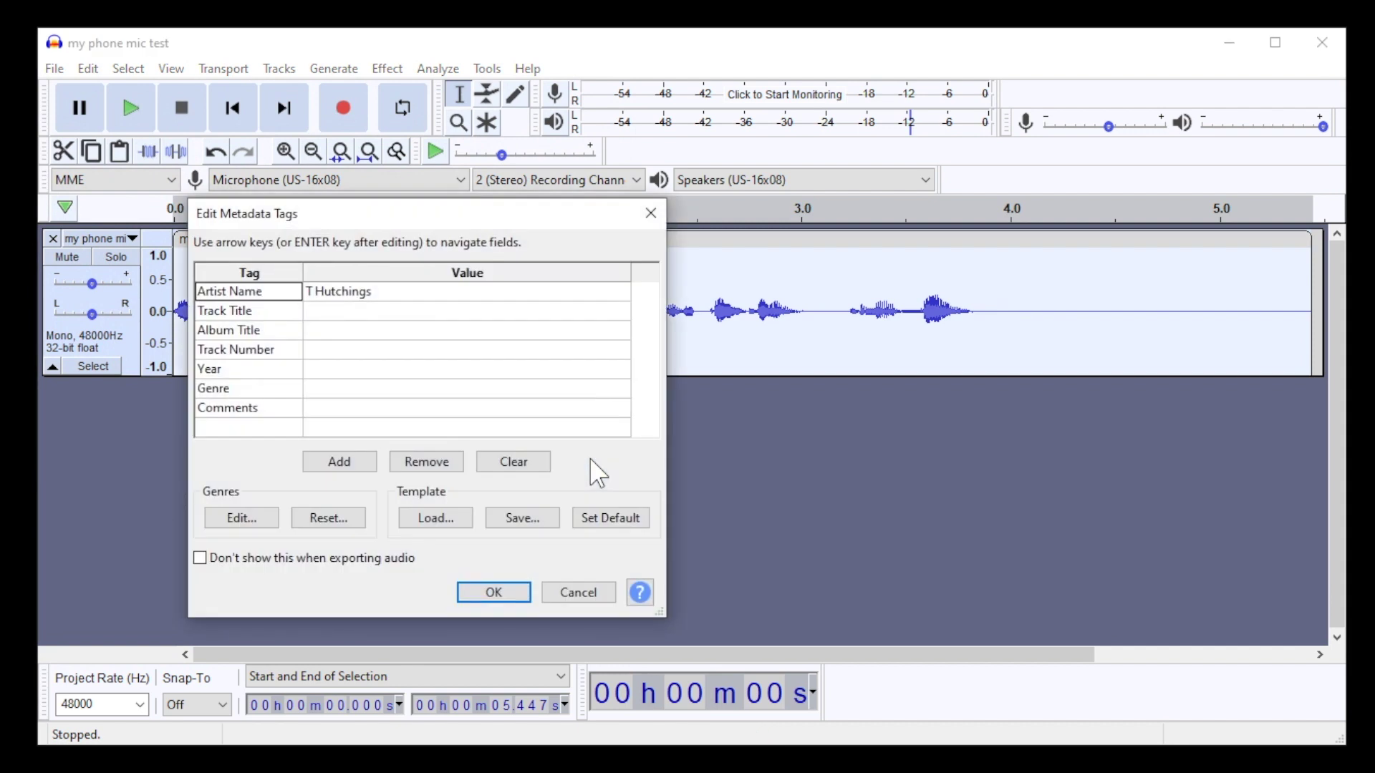
- Enter the artist's name in the Artist Name tag and confirm to finish the WAV export
{"action": "left_click", "coordinate": [442, 288]}
{"action": "type", "text": "T Hutchings"}
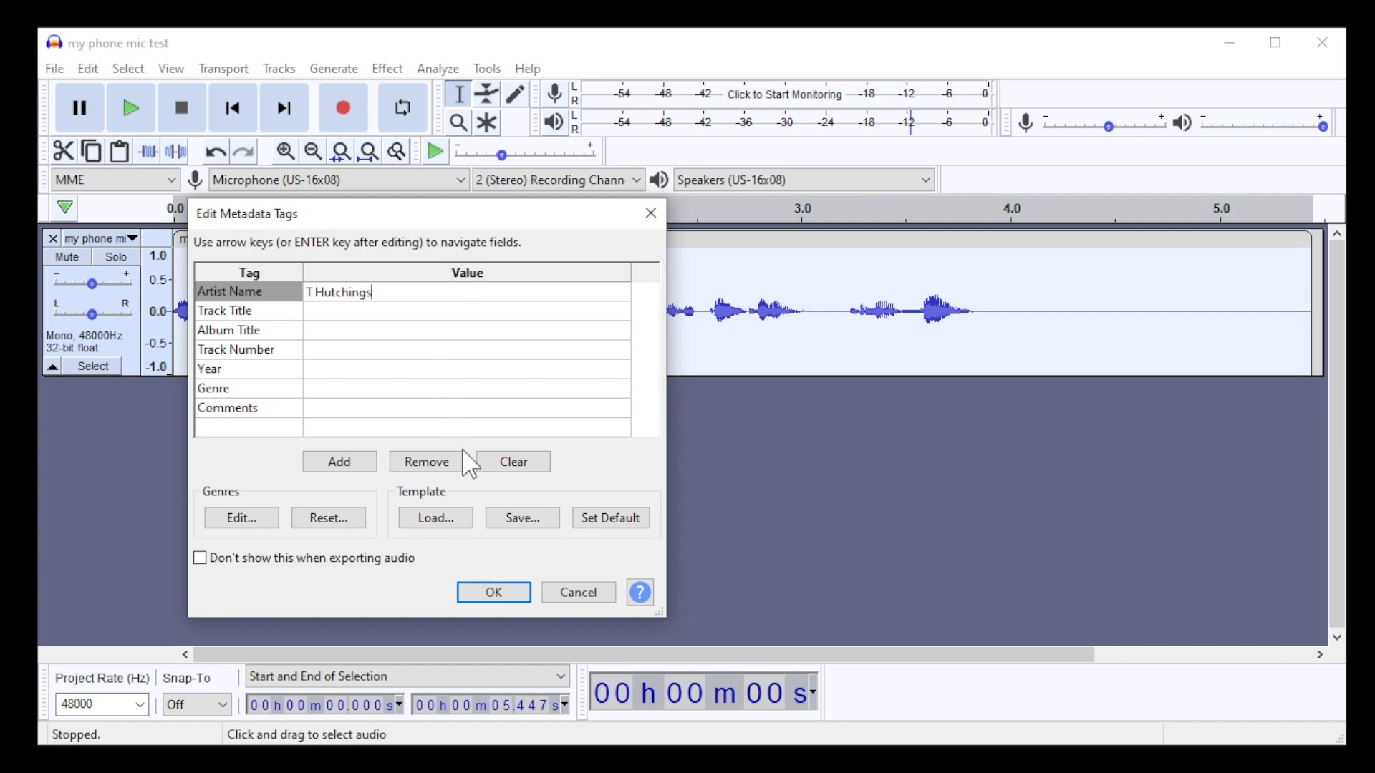
{"action": "left_click", "coordinate": [503, 596]}
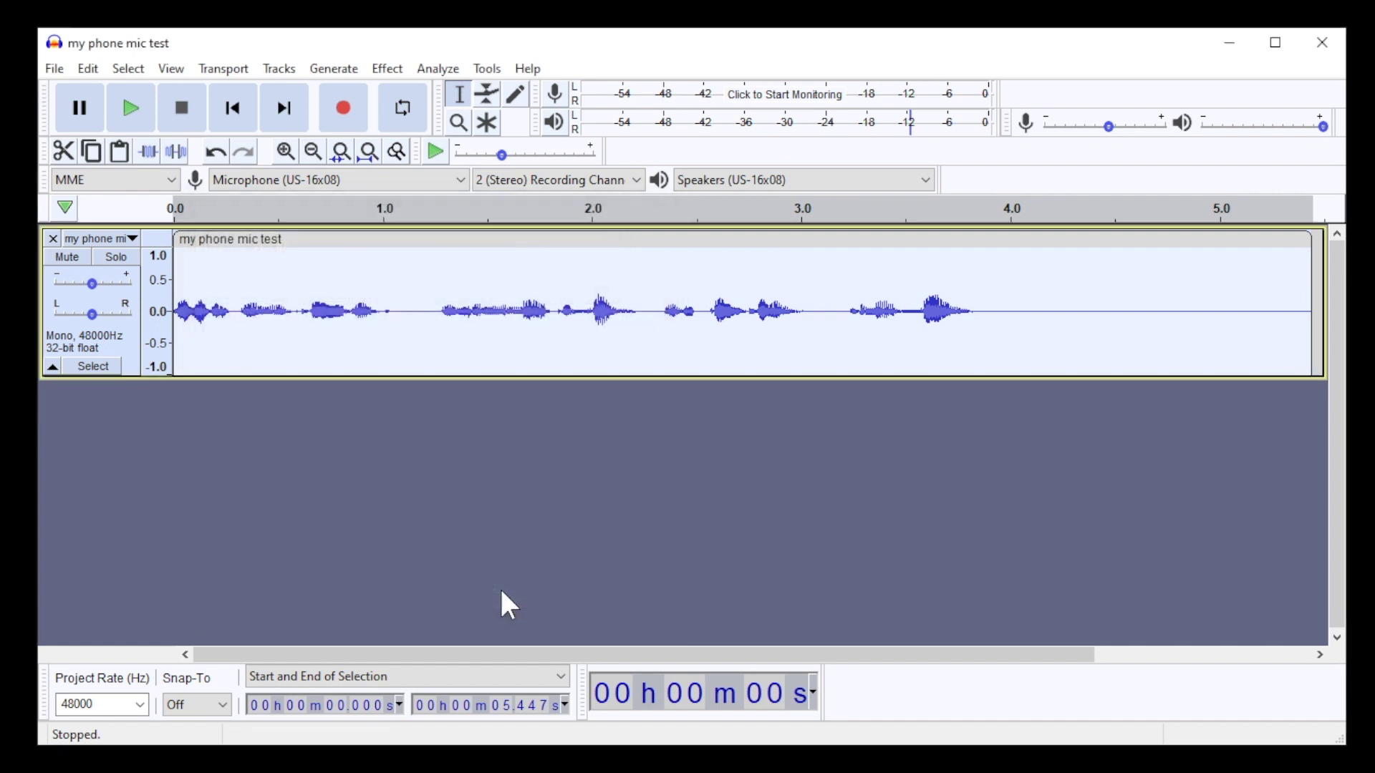